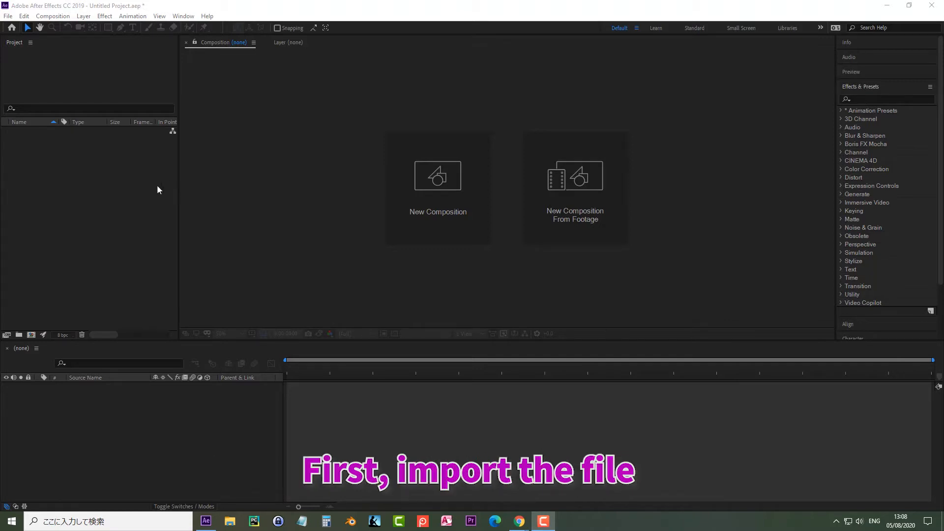
Step: Import the image animal-avian-bird-bright-459198.jpg into the project
double_click(114, 198)
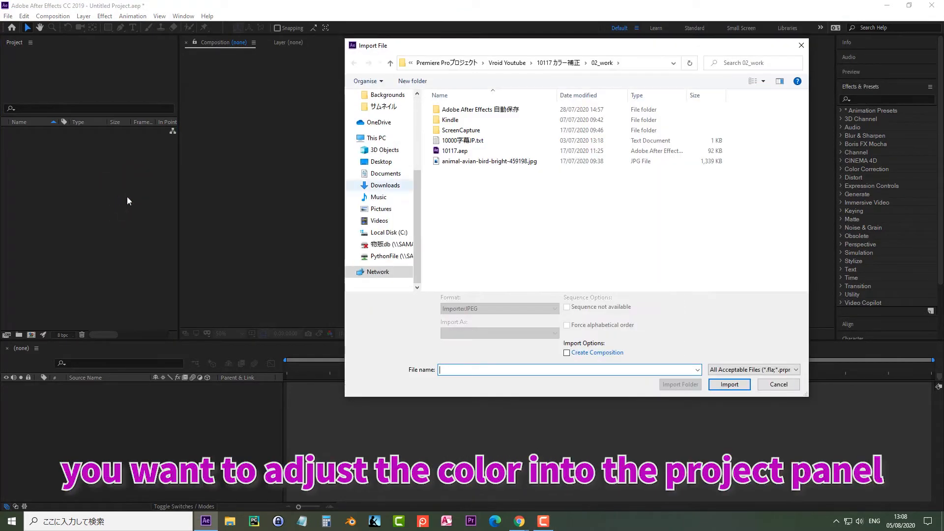
left_click(486, 161)
left_click(729, 384)
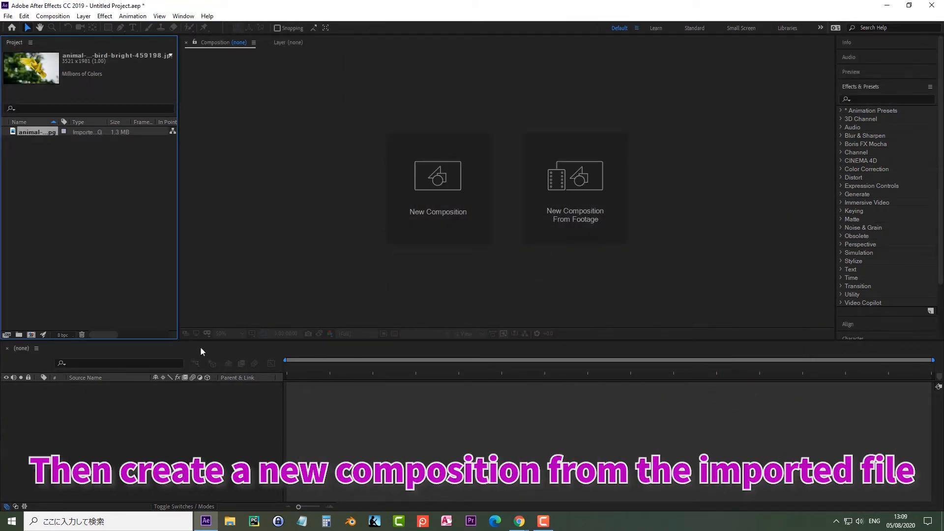
Step: Create a composition with the HDTV 1080 29.97 preset and add the imported bird image to its timeline
left_click(31, 334)
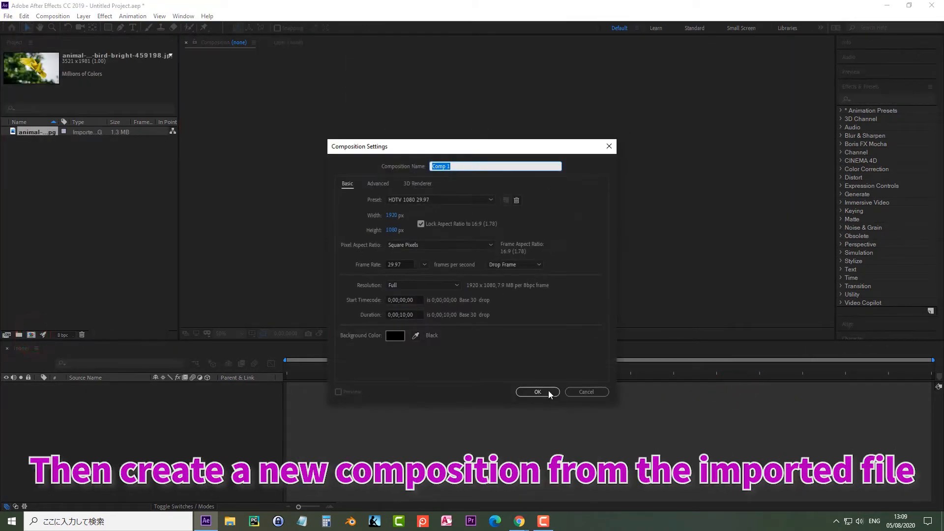
left_click(547, 392)
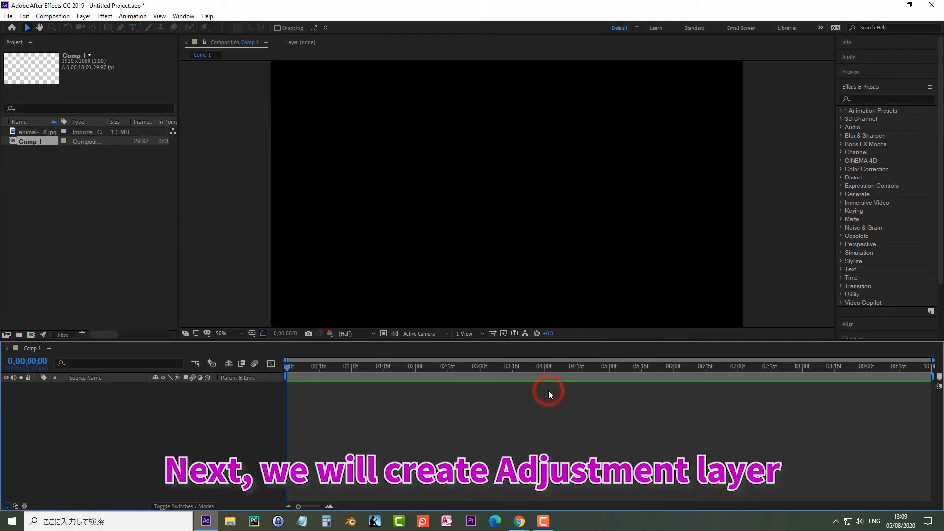
left_click_drag(37, 131, 59, 407)
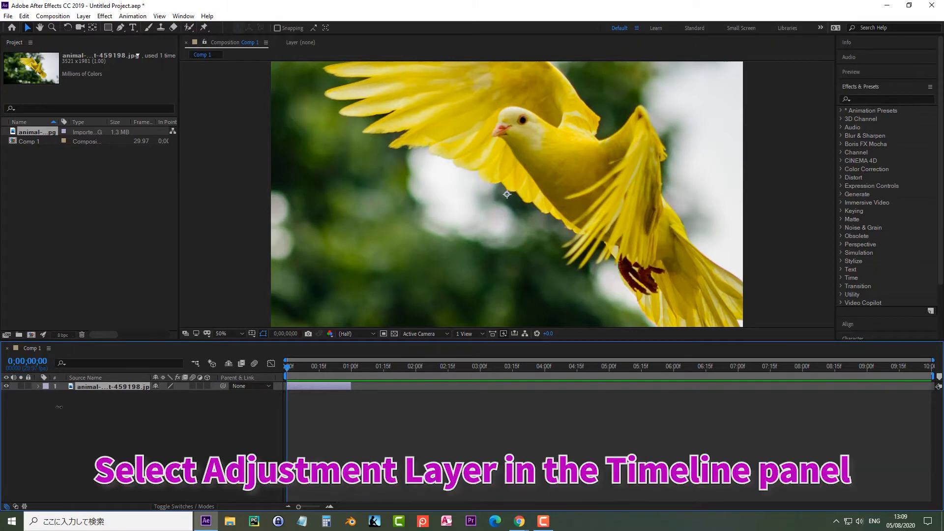
Step: Add a new adjustment layer above the bird image in the composition
left_click(83, 16)
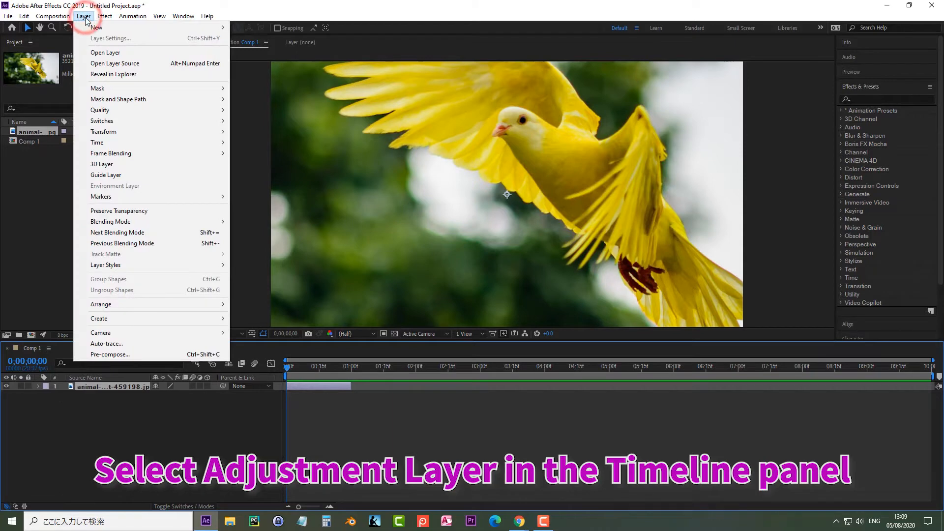
mouse_move(98, 27)
left_click(300, 90)
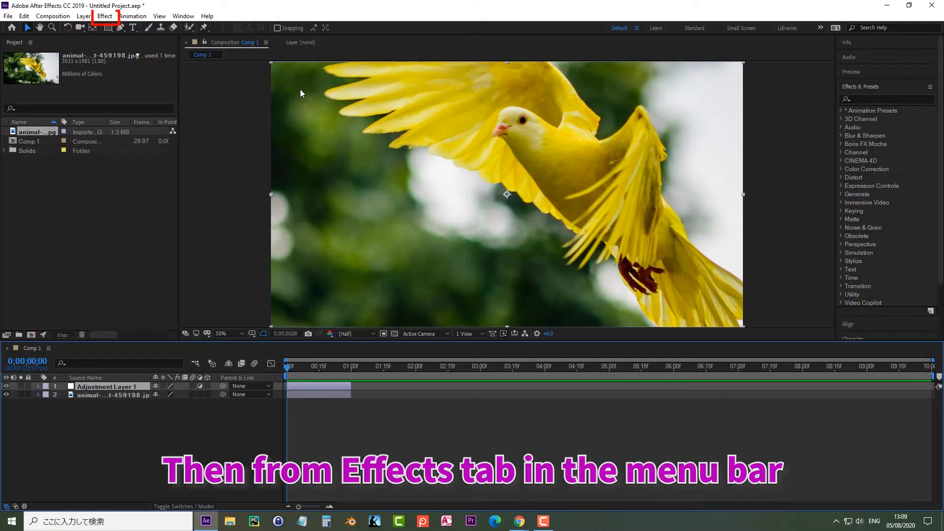
Step: Apply the Curves color-correction effect to the adjustment layer with its channel set to RGB
left_click(103, 17)
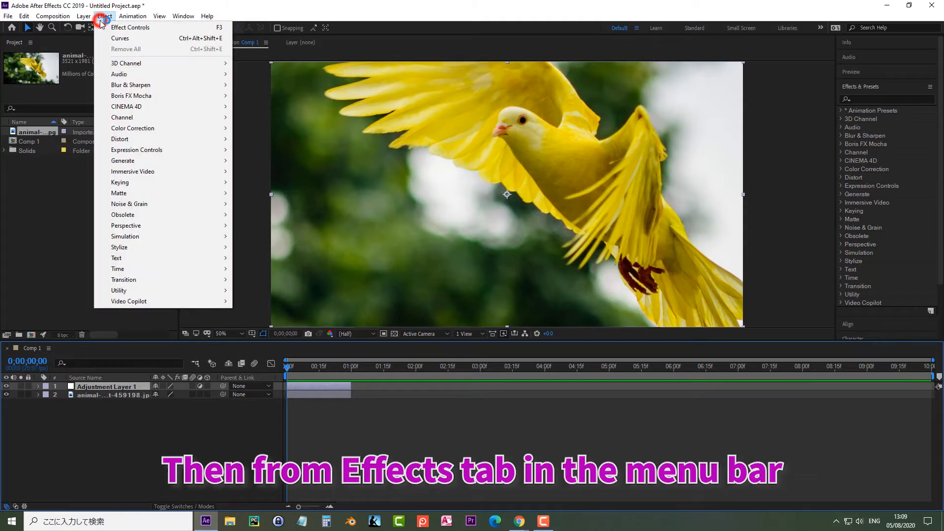
mouse_move(147, 128)
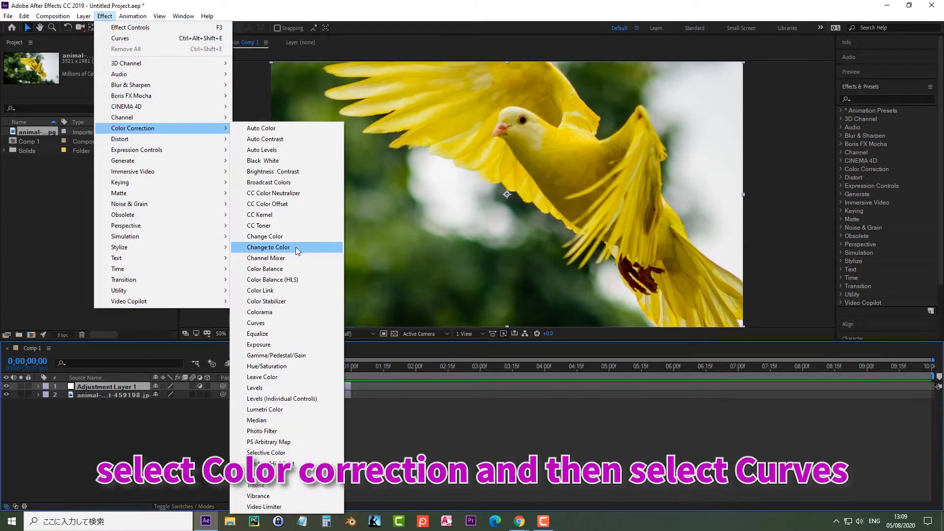
left_click(292, 323)
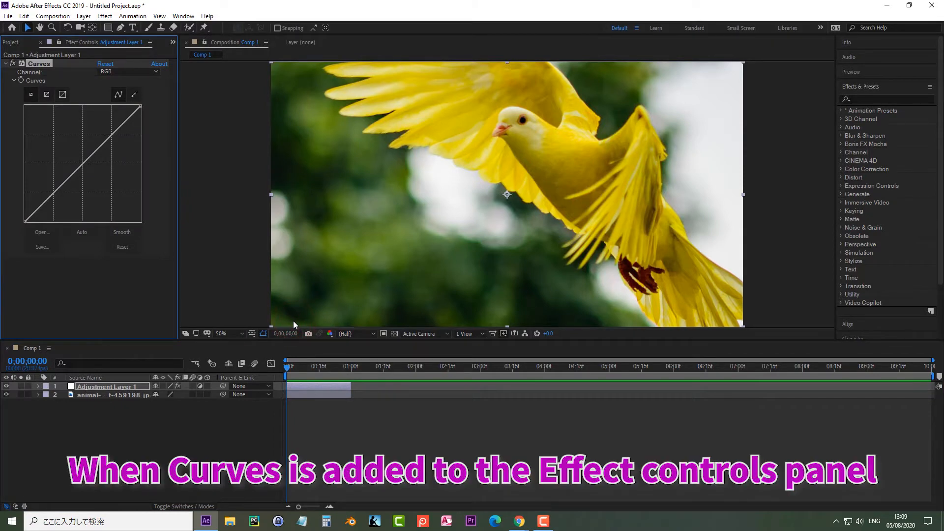
left_click(146, 73)
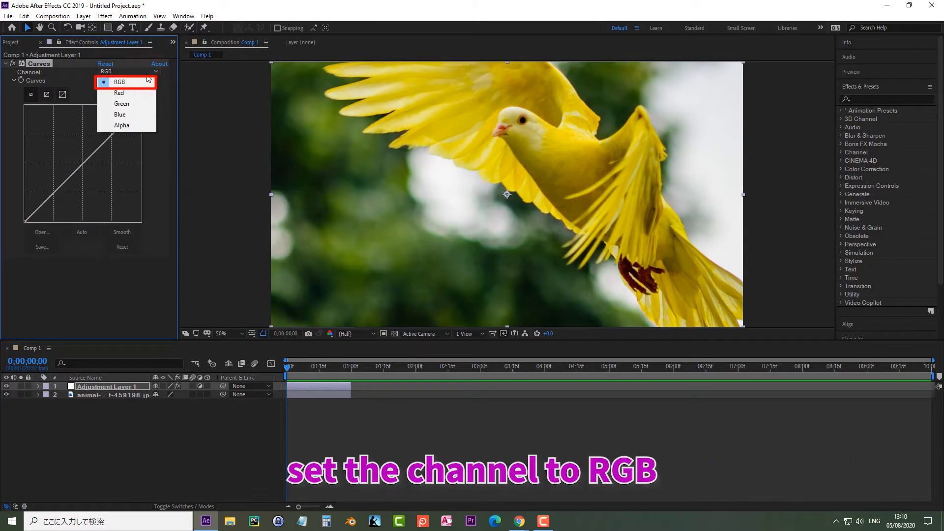
left_click(143, 78)
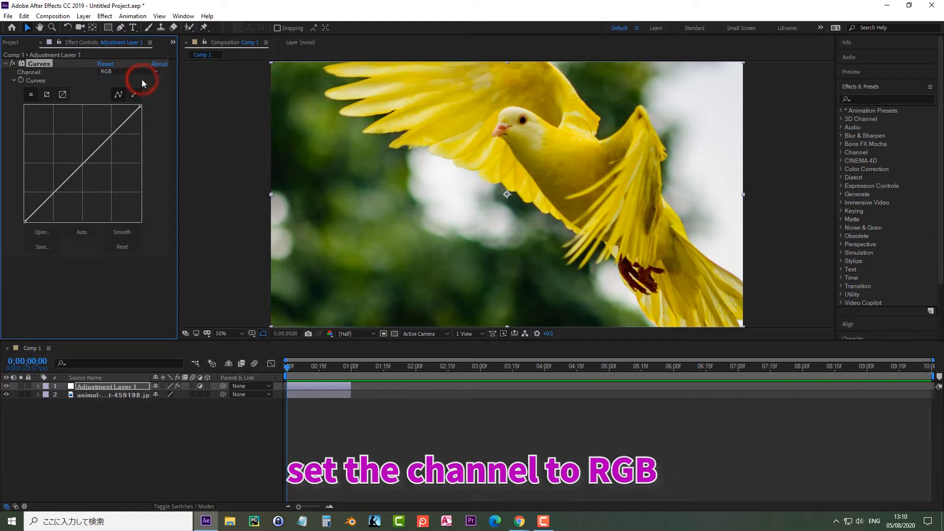
Step: Shape the RGB curve into an S by raising the highlights and lowering the shadows to increase contrast
mouse_move(110, 135)
left_mouse_down()
mouse_move(110, 165)
mouse_move(110, 120)
left_mouse_up()
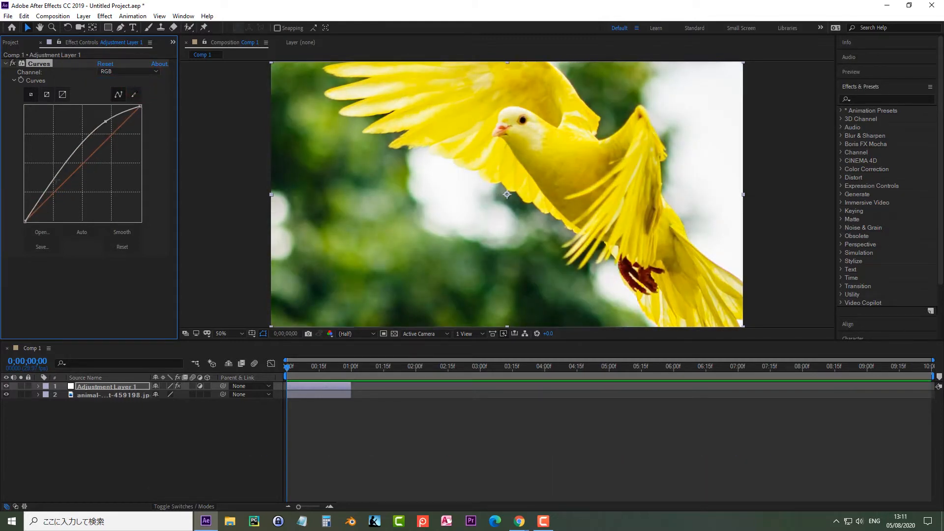
mouse_move(55, 177)
left_mouse_down()
mouse_move(70, 202)
mouse_move(66, 192)
left_mouse_up()
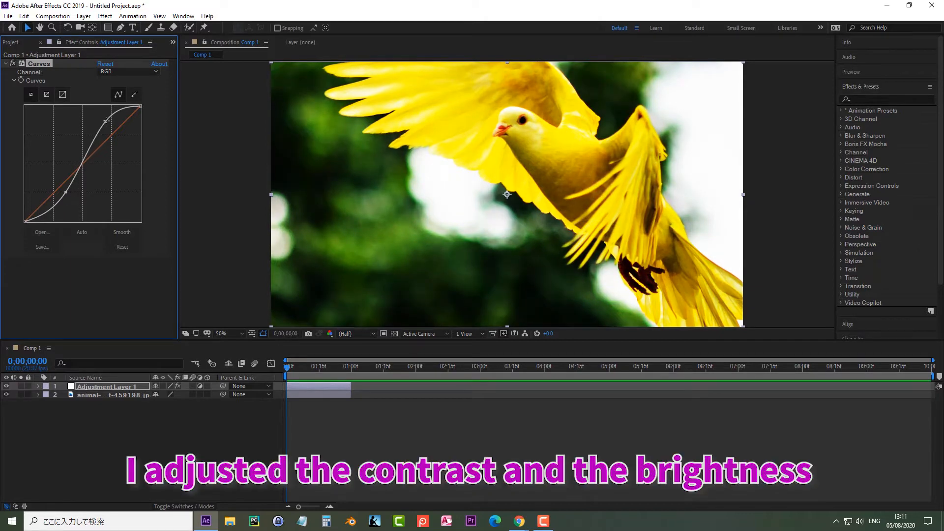
left_click_drag(107, 121, 110, 124)
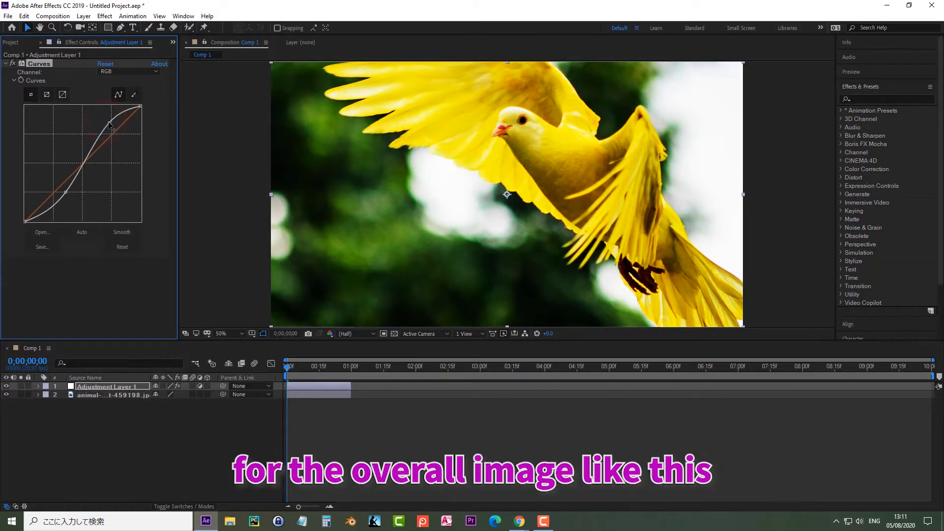
Step: Switch the Curves channel to Red, raise its highlights and pull its shadows slightly down
left_click(104, 72)
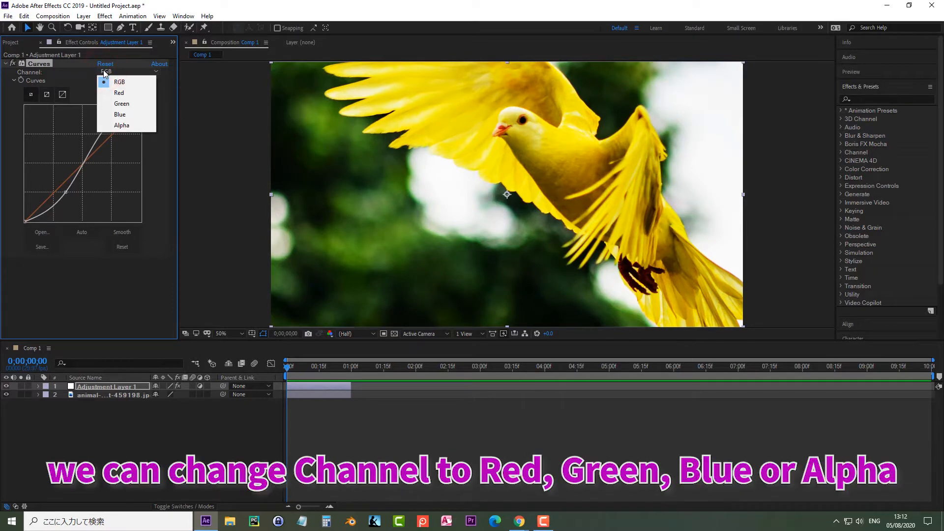
left_click(116, 93)
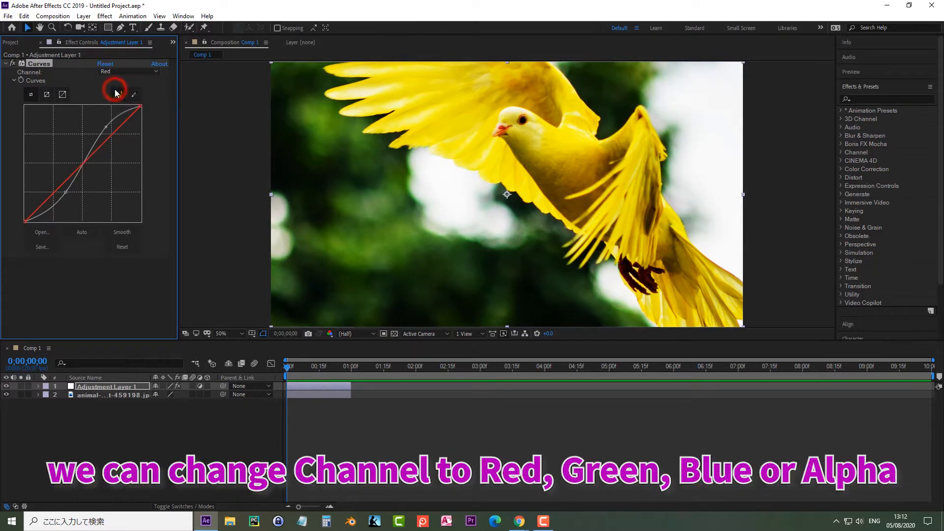
left_click_drag(118, 127, 105, 122)
left_click_drag(47, 175, 55, 188)
Step: Switch the Curves channel to Green and bend it into an S with raised highlights and lowered shadows
left_click(114, 71)
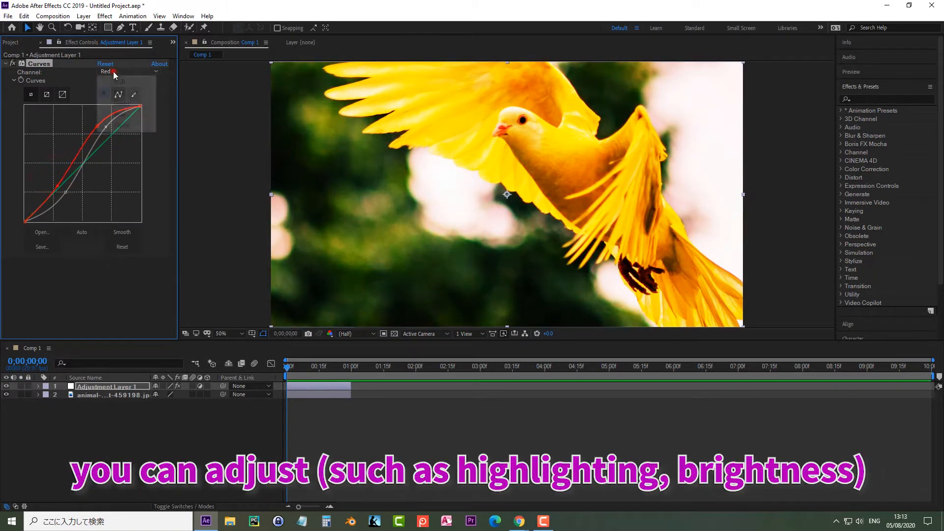
left_click(122, 104)
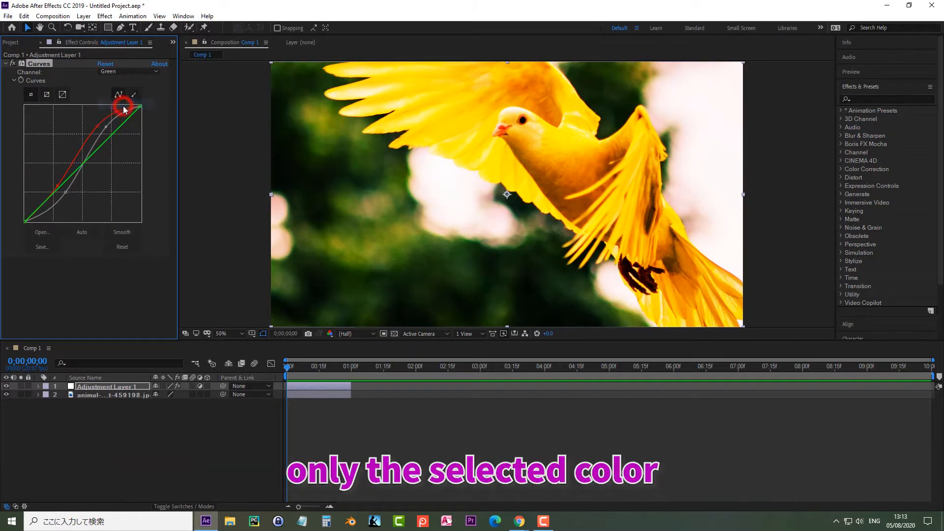
left_click_drag(118, 131, 100, 120)
left_click_drag(44, 187, 60, 198)
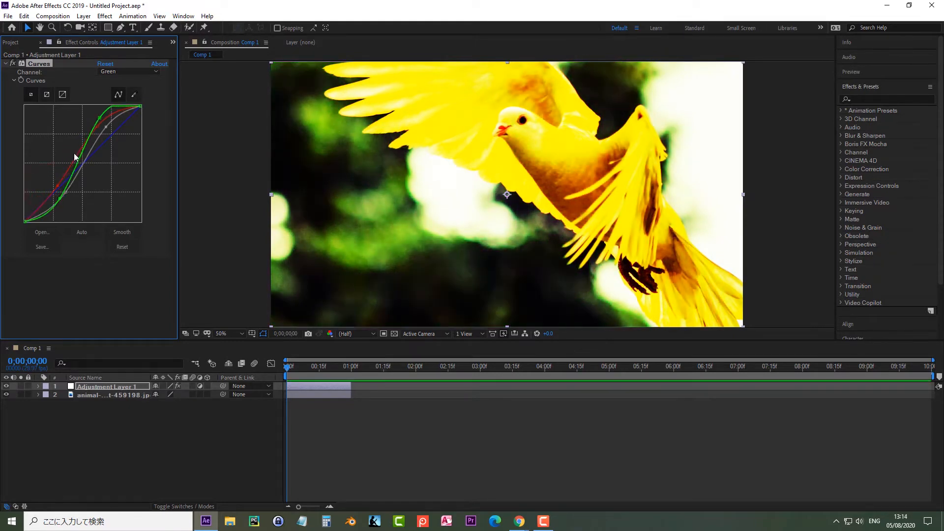
Step: Switch the Curves channel to Blue and form a steep S-curve with raised highlights and lowered shadows
left_click(118, 71)
left_click(120, 114)
left_click_drag(122, 129, 96, 117)
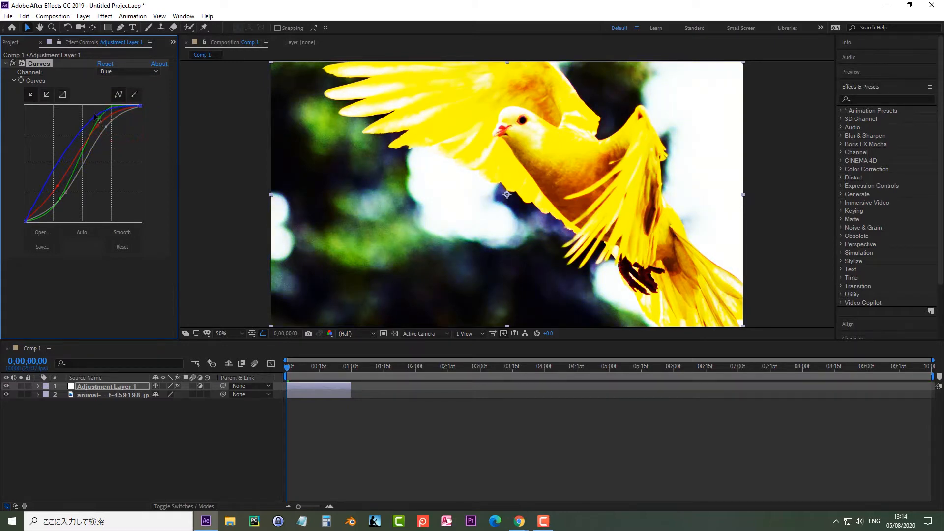
left_click_drag(41, 189, 53, 204)
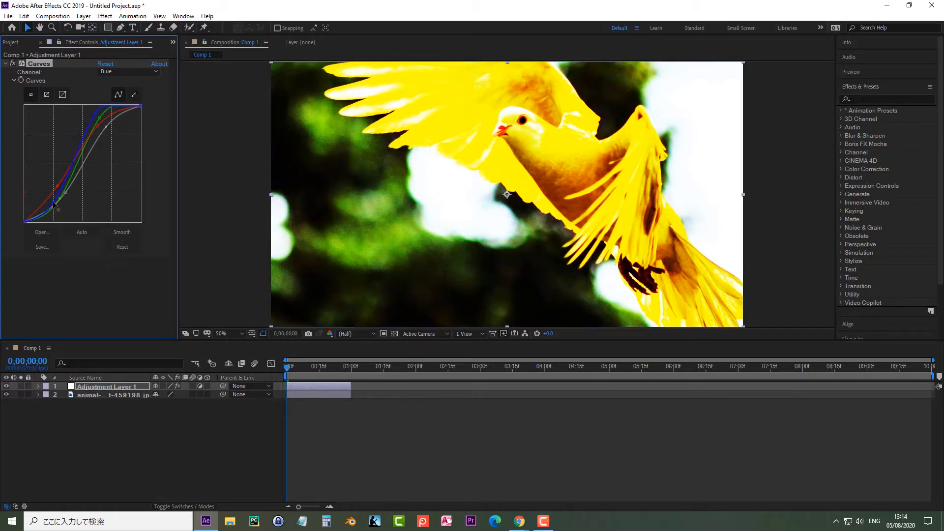
Step: Select the Alpha channel in Curves, then lower the RGB curve's highlight point and raise its shadow point
left_click(126, 73)
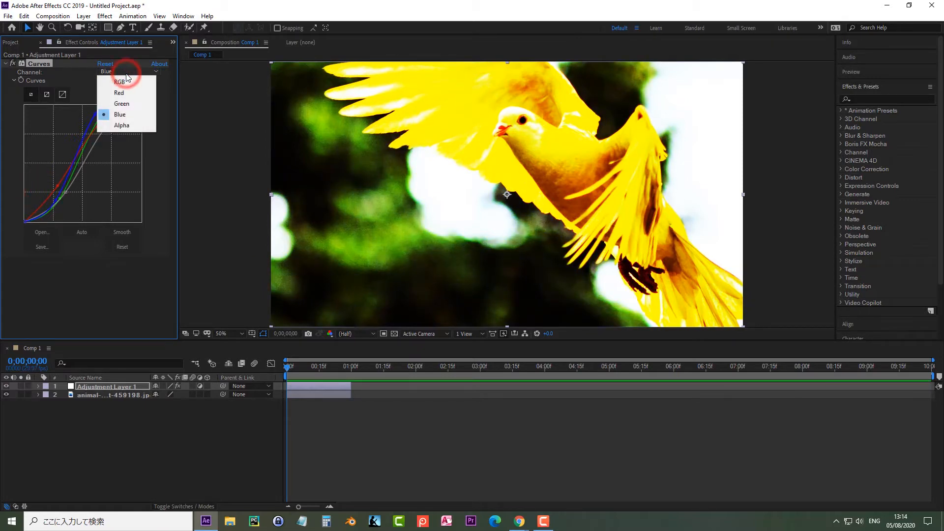
left_click(122, 125)
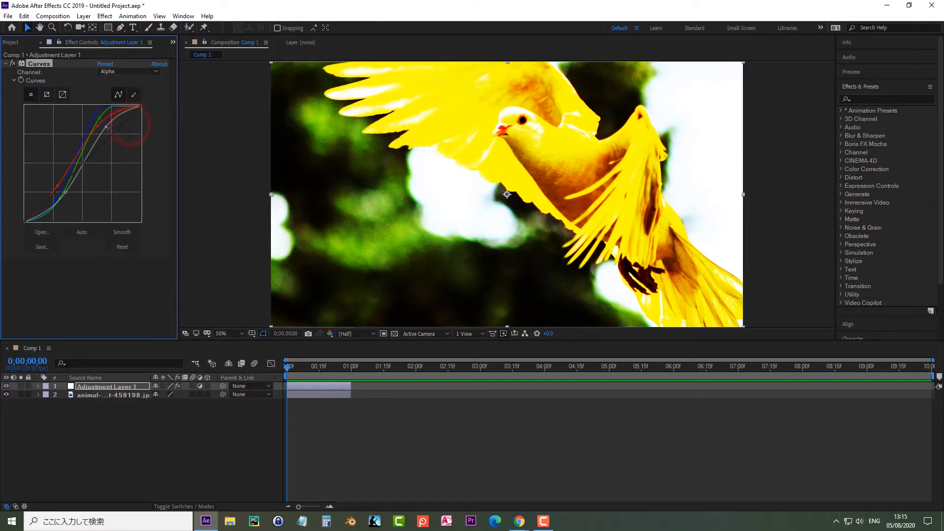
left_click_drag(106, 127, 118, 140)
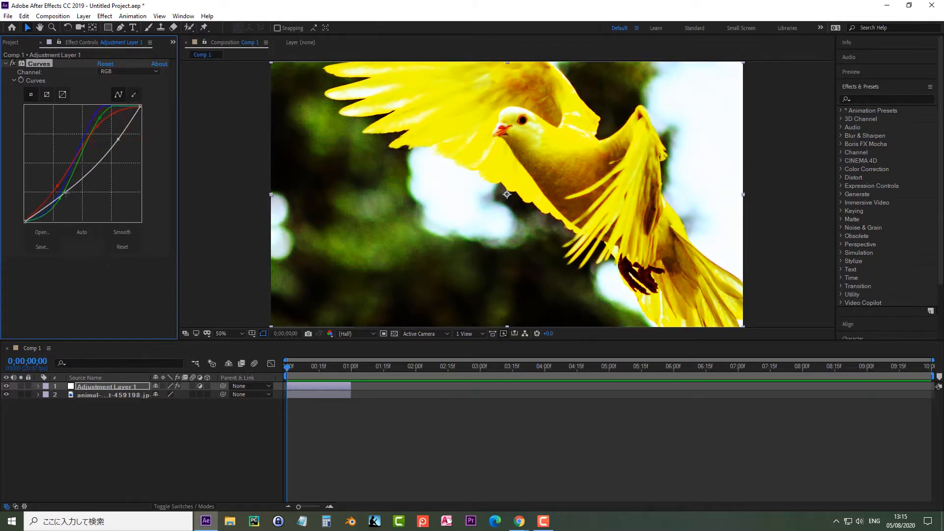
left_click_drag(65, 193, 57, 186)
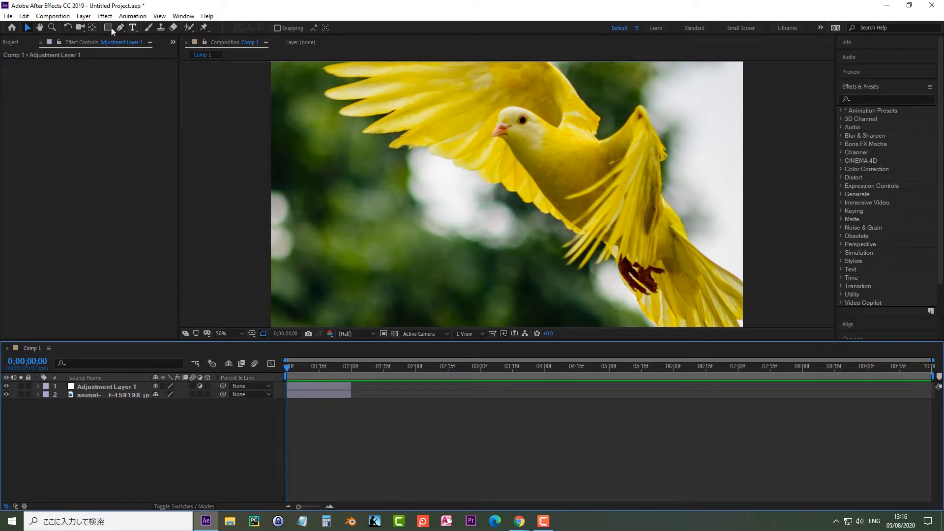
Step: Apply the Levels (Individual Controls) color-correction effect to the adjustment layer
left_click(105, 16)
key("Down")
key("Down")
key("Down")
key("Down")
key("Down")
key("Down")
key("Down")
key("Down")
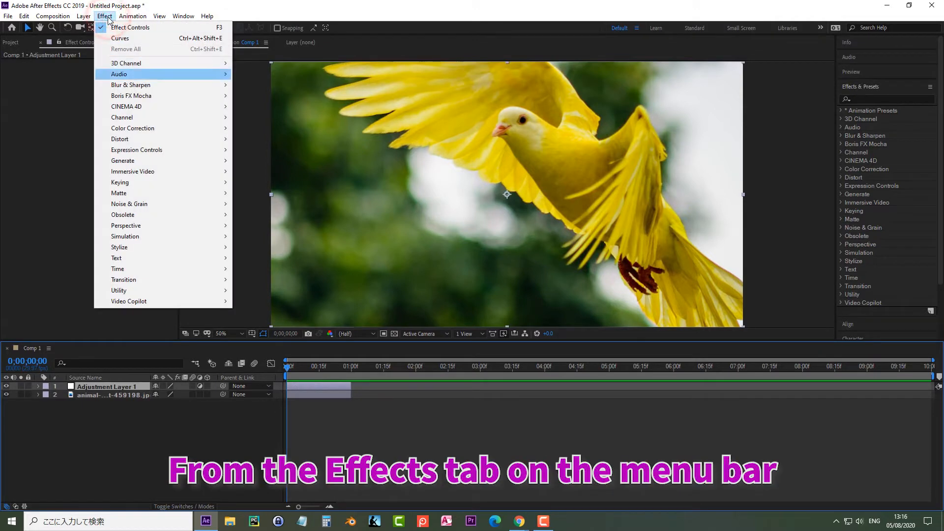
key("Up")
key("Right")
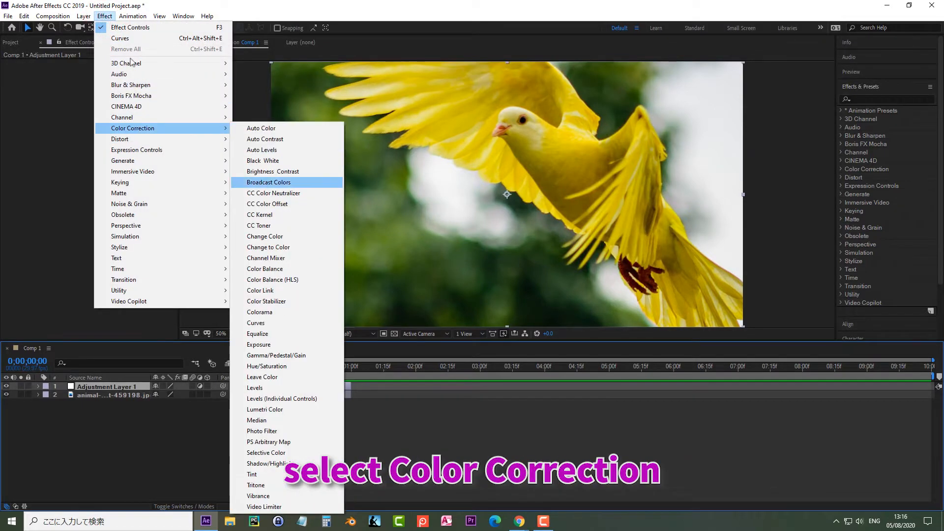
left_click(319, 399)
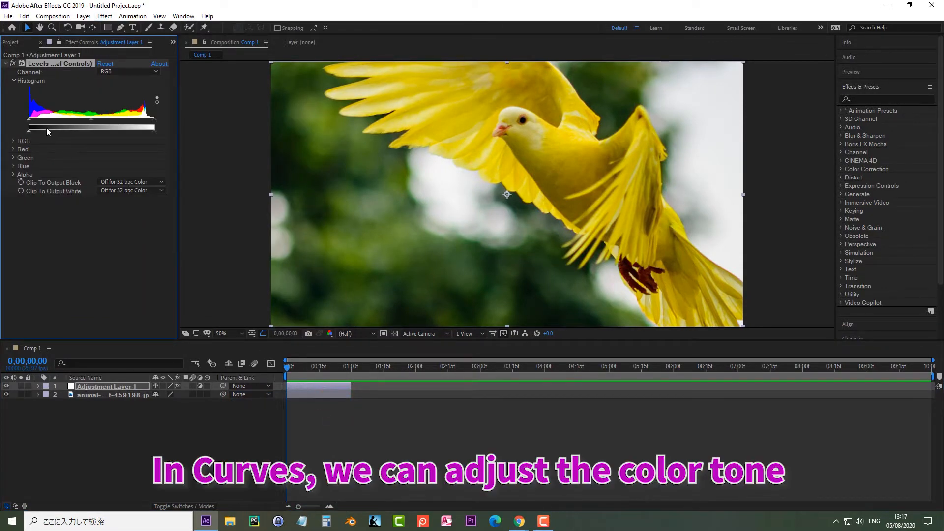
Step: Set the Levels RGB values to Input Black 21.6, Input White 316.2, Gamma 1.76 and Output Black 51.0
mouse_move(28, 119)
left_mouse_down()
mouse_move(67, 126)
mouse_move(45, 124)
mouse_move(43, 137)
mouse_move(56, 140)
mouse_move(49, 120)
left_mouse_up()
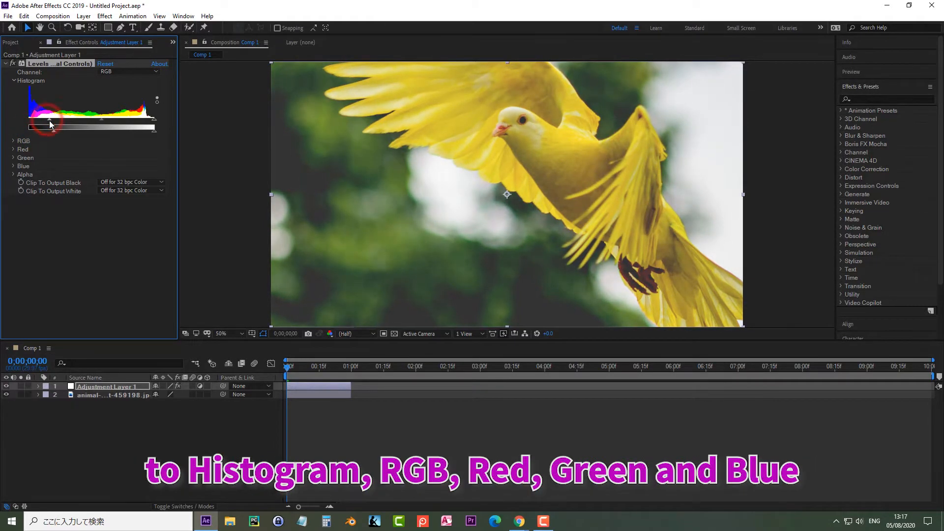
left_click(14, 141)
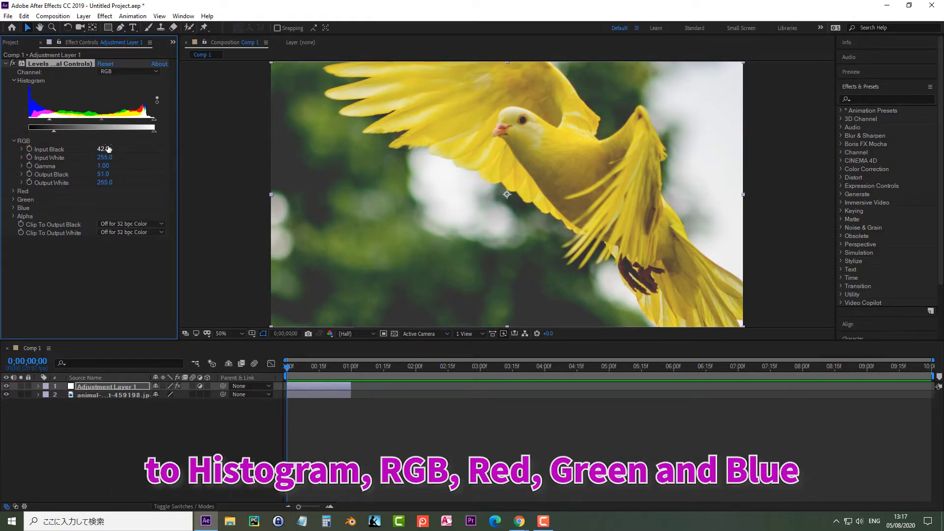
mouse_move(105, 149)
left_mouse_down()
mouse_move(114, 150)
mouse_move(106, 156)
left_mouse_up()
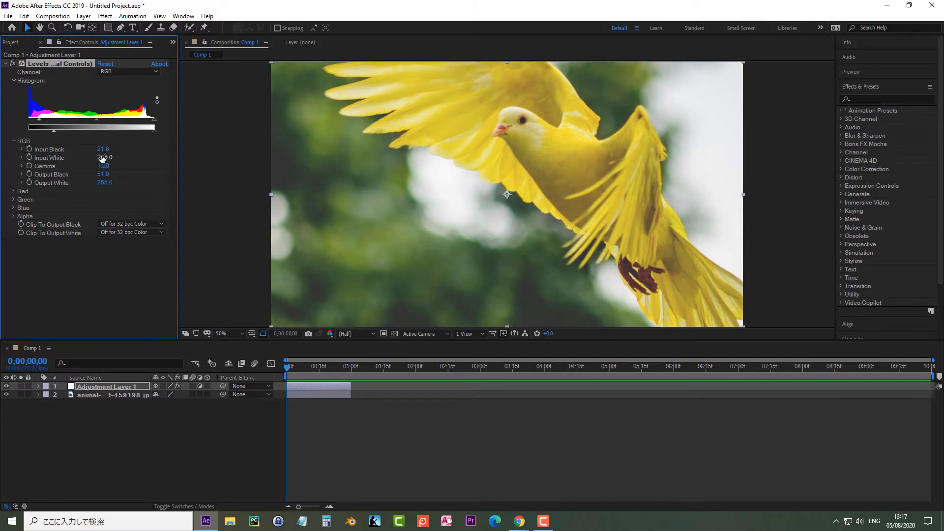
left_click_drag(102, 156, 111, 158)
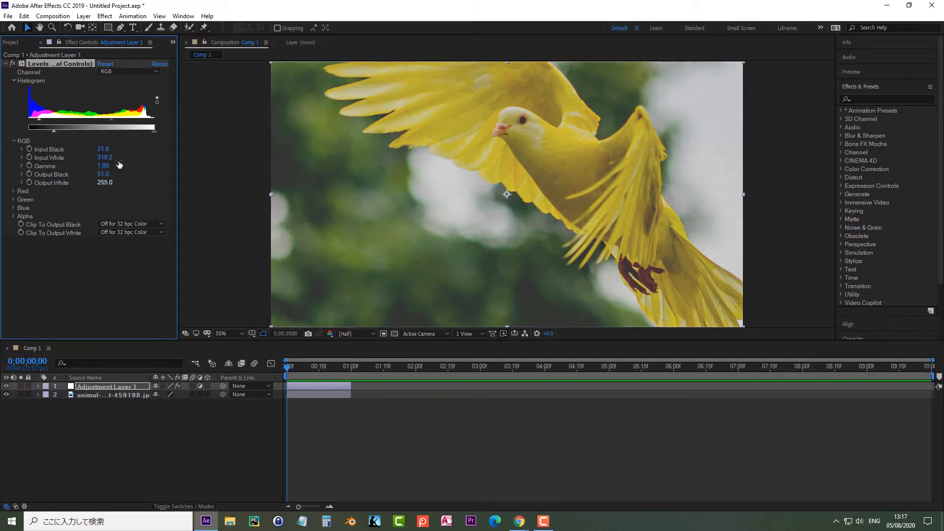
left_click_drag(108, 166, 128, 170)
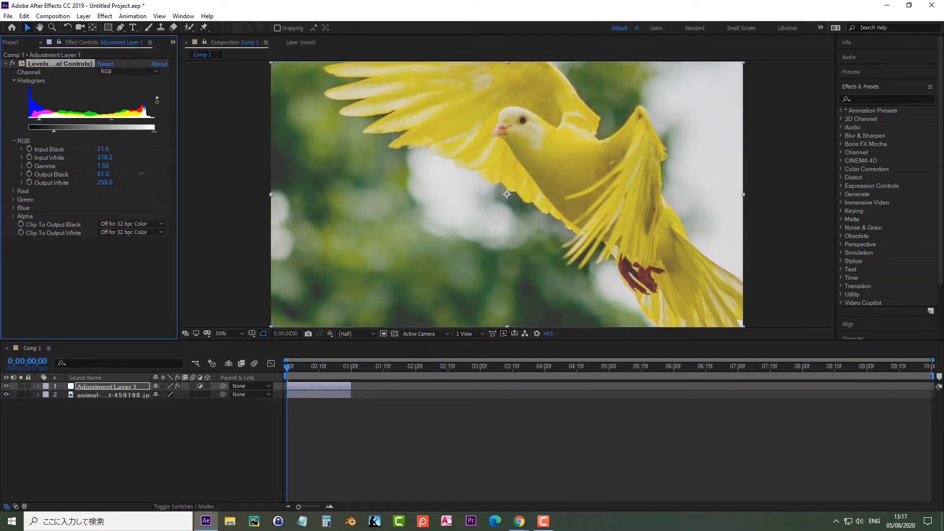
left_click_drag(145, 175, 152, 172)
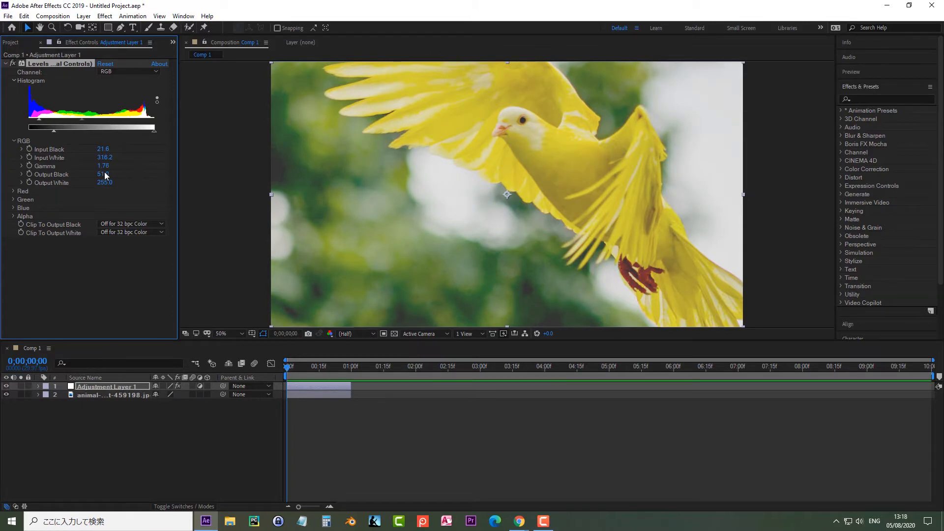
Step: Set the RGB Output Black to 0.0 and Output White to 285.8, and adjust the Red Input Black level
left_click_drag(102, 175, 96, 178)
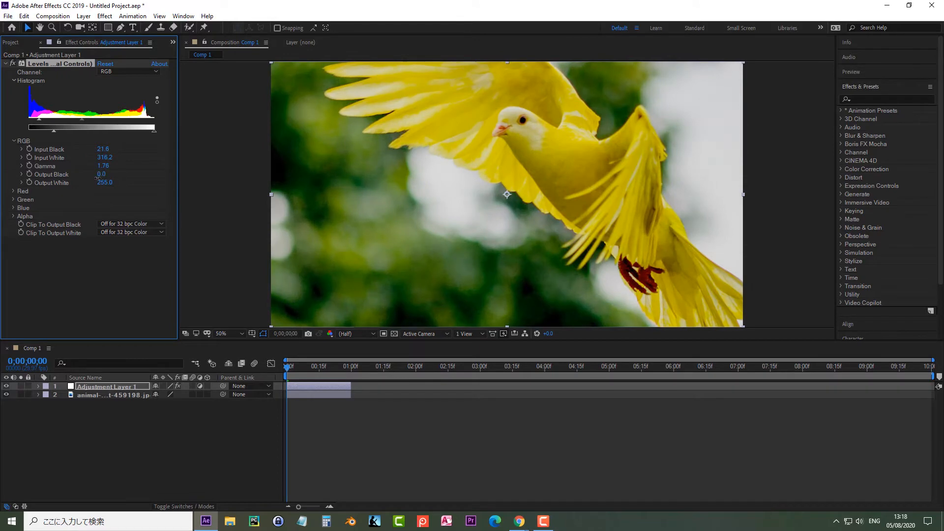
left_click(102, 183)
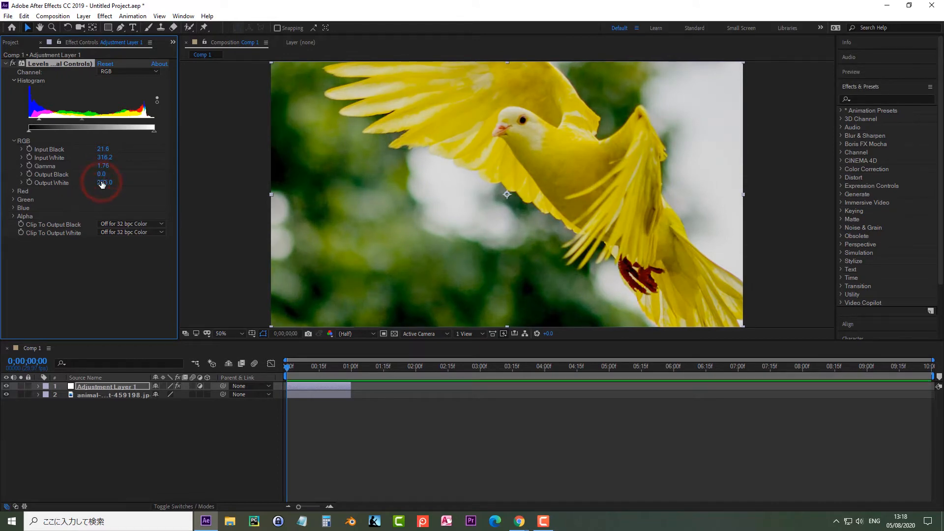
left_click_drag(135, 191, 124, 199)
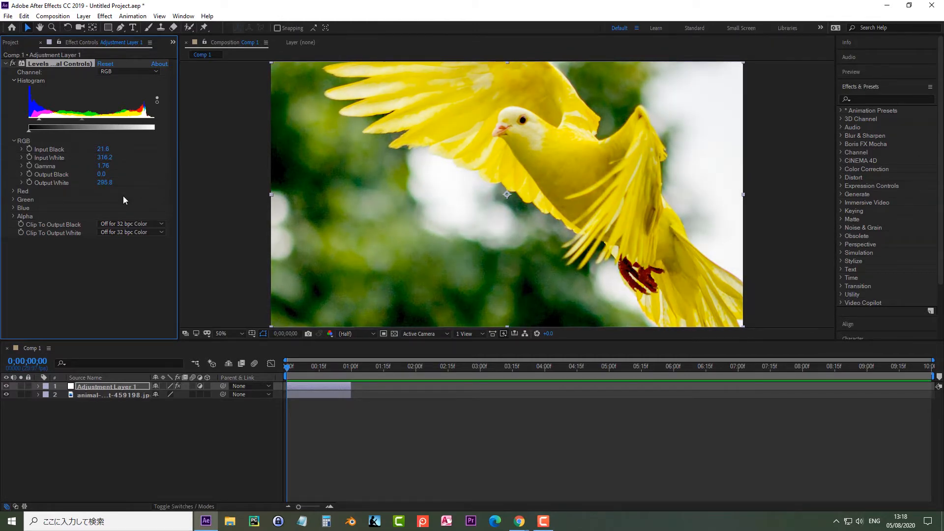
left_click(12, 192)
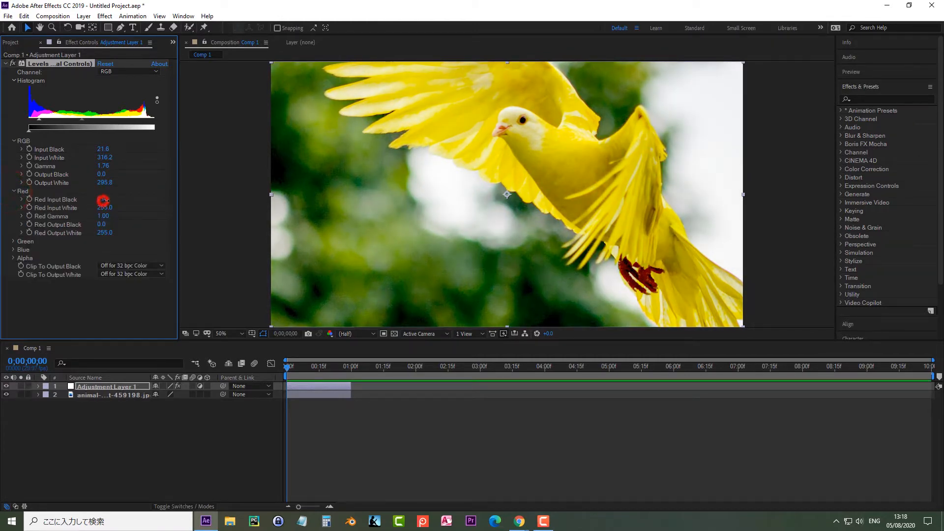
left_click_drag(103, 200, 115, 199)
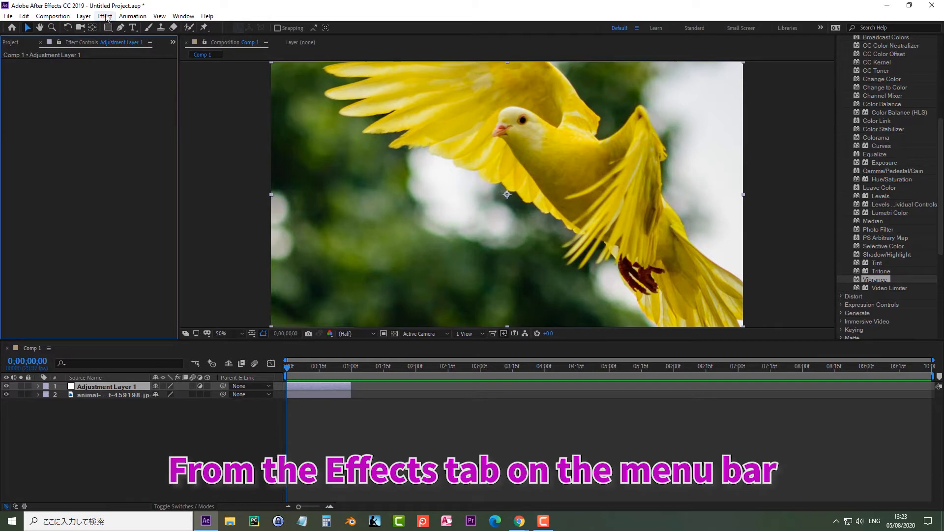
Step: Apply the Vibrance color-correction effect to the adjustment layer
left_click(105, 16)
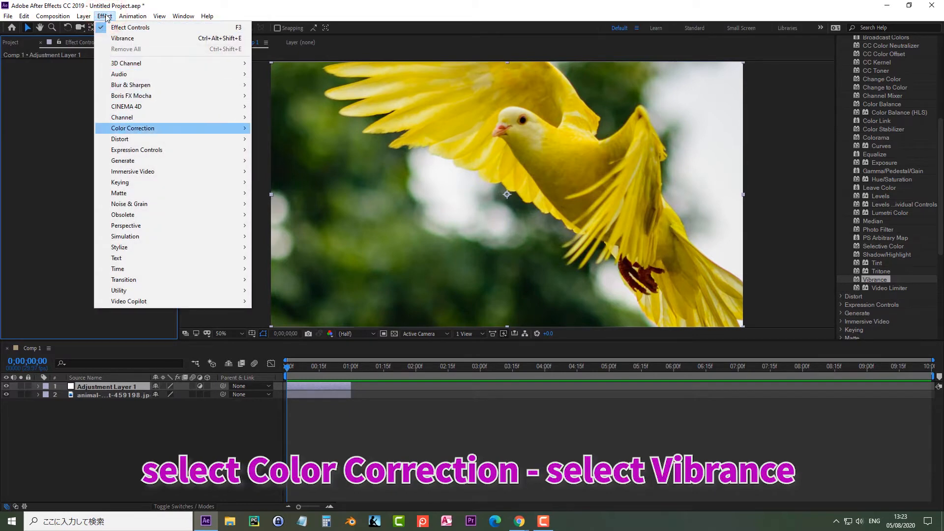
mouse_move(142, 128)
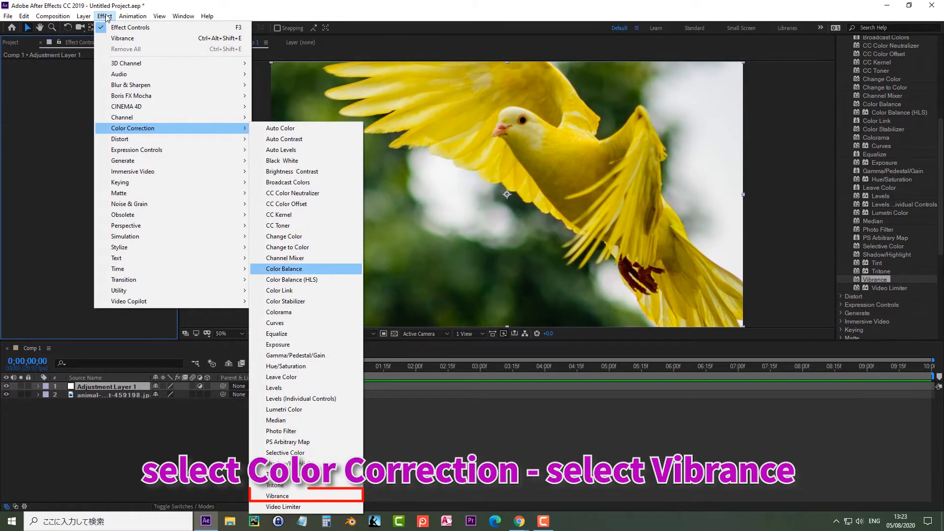
left_click(314, 496)
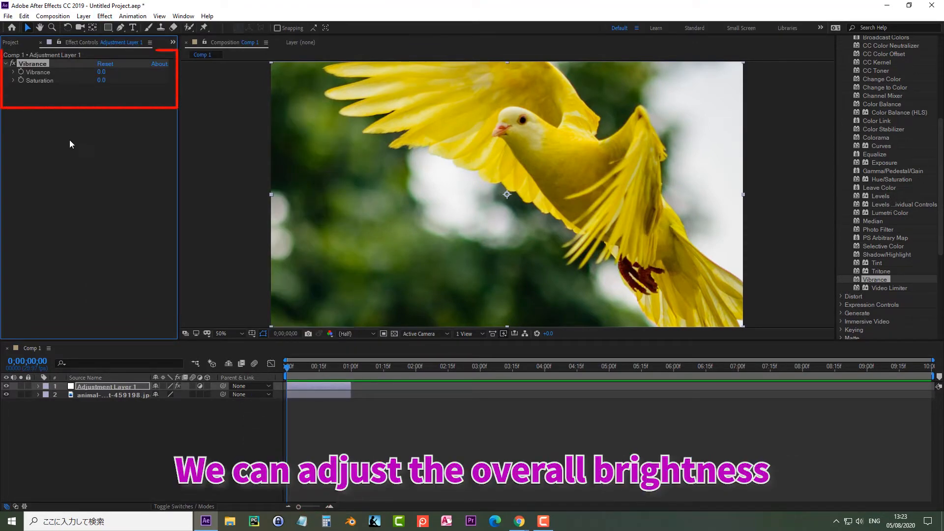
Step: Raise the effect's Vibrance value to 81.3 and adjust its Saturation
left_click(14, 72)
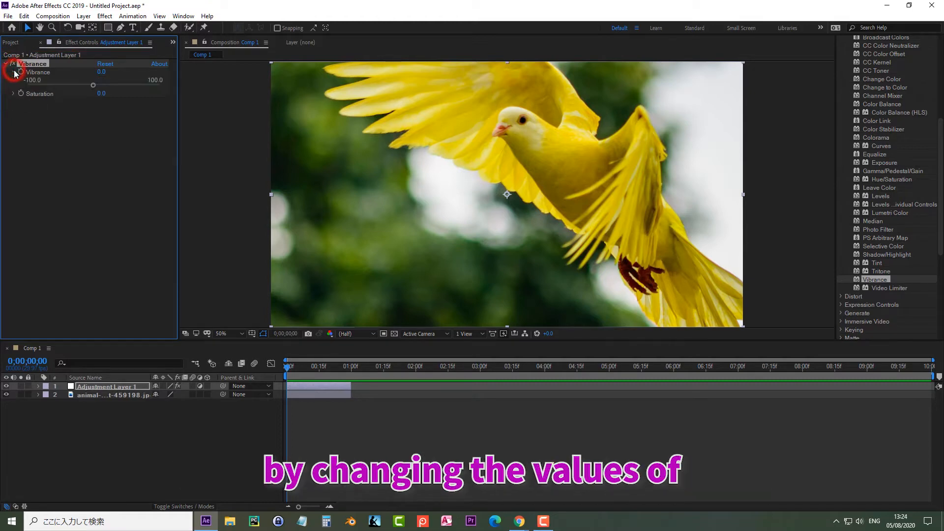
left_click_drag(92, 87, 137, 88)
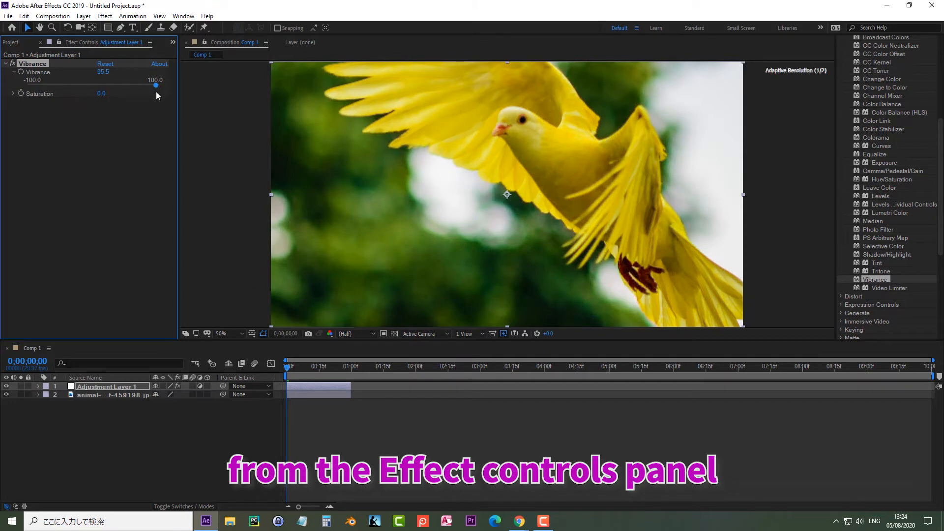
left_click_drag(152, 92, 137, 93)
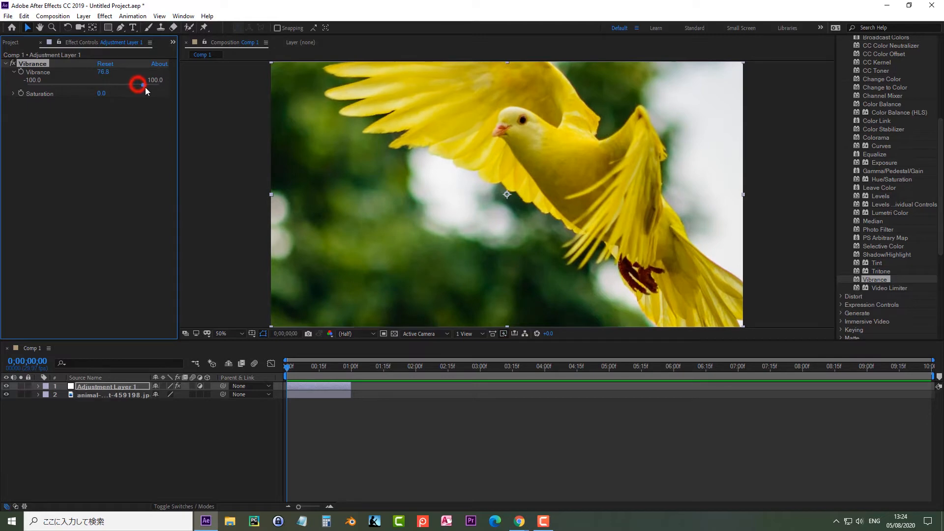
left_click_drag(146, 87, 147, 87)
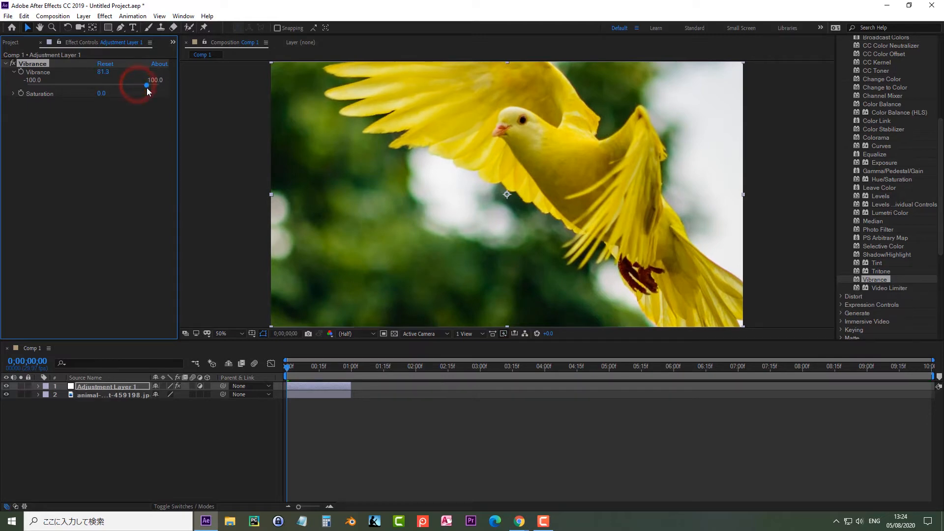
left_click(13, 94)
mouse_move(93, 106)
left_mouse_down()
mouse_move(141, 118)
mouse_move(82, 107)
mouse_move(43, 116)
mouse_move(95, 116)
left_mouse_up()
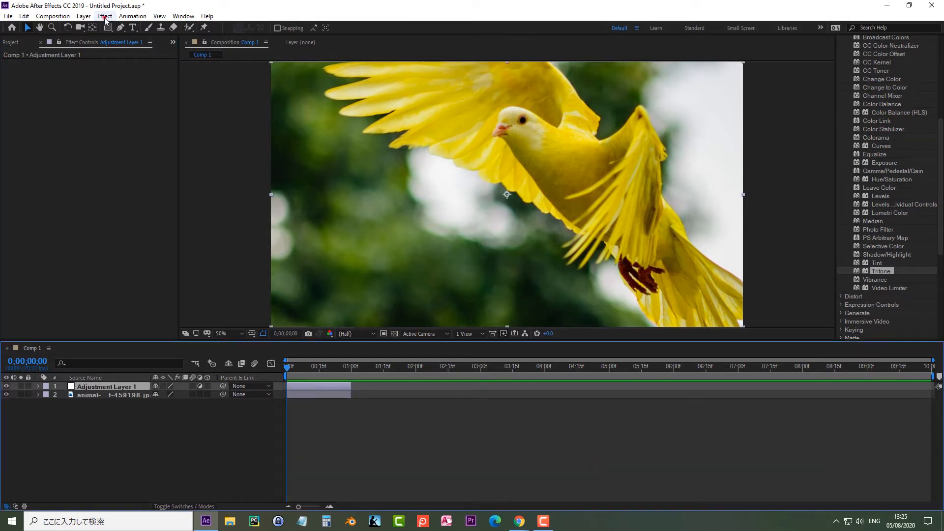
Step: Apply the Tritone color-correction effect to the adjustment layer
left_click(105, 17)
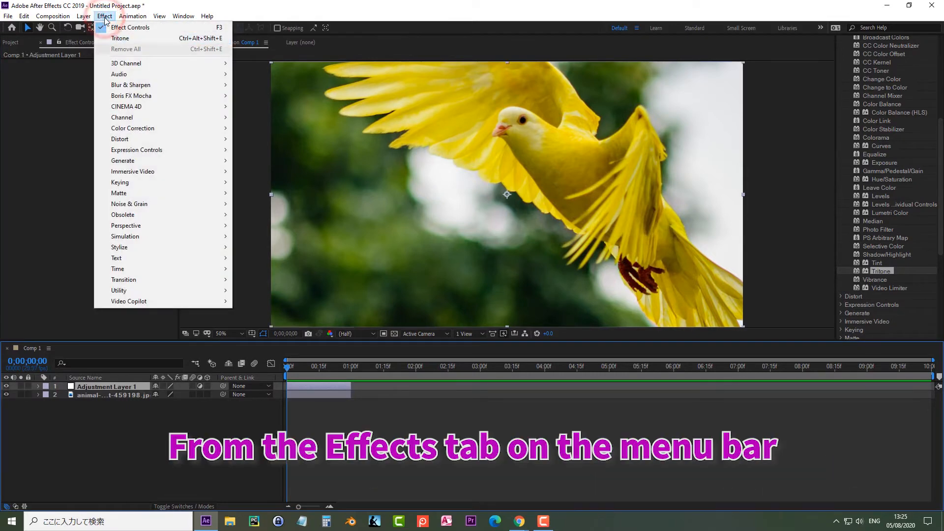
mouse_move(133, 128)
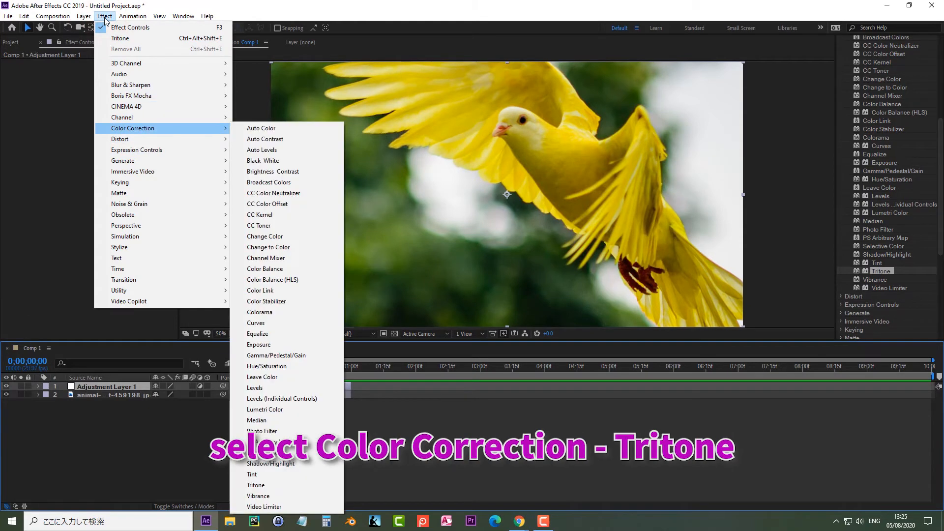
left_click(279, 486)
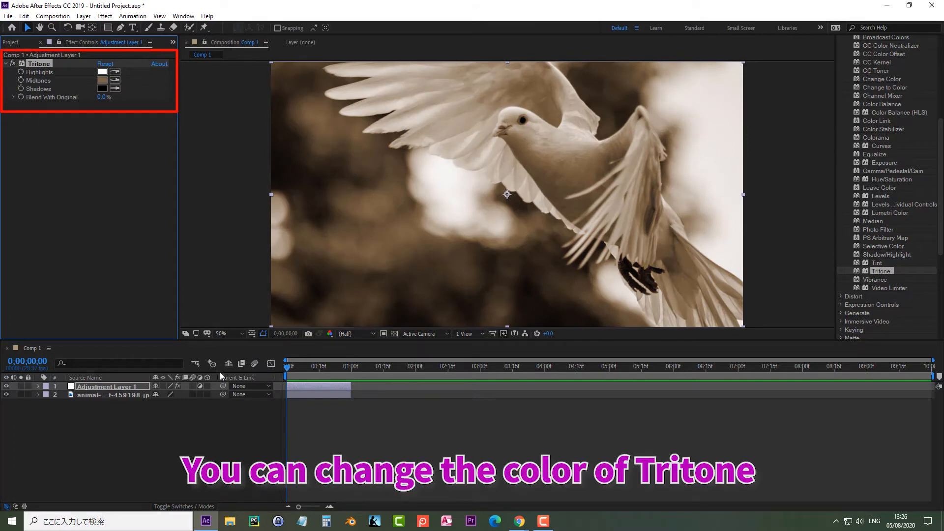
Step: Change the Tritone Midtones color to the light orange D79042
left_click(102, 81)
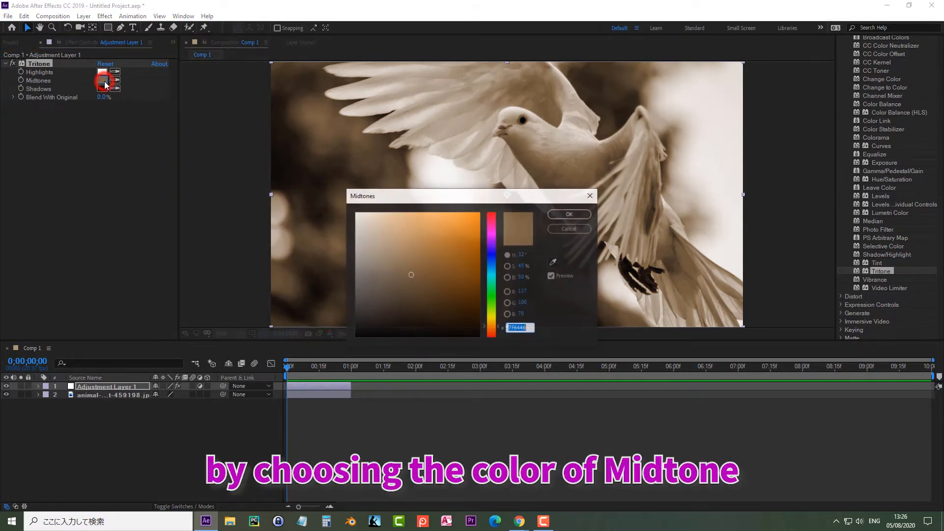
left_click(469, 239)
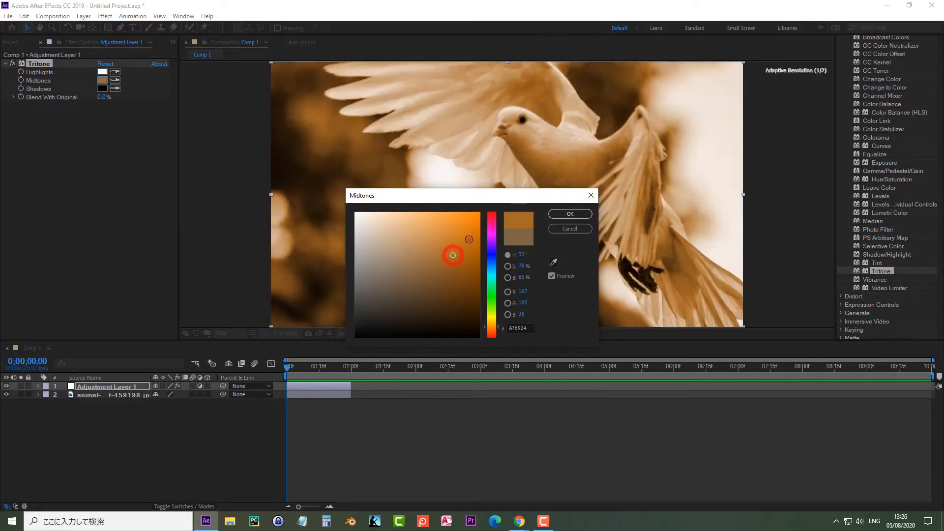
left_click(441, 232)
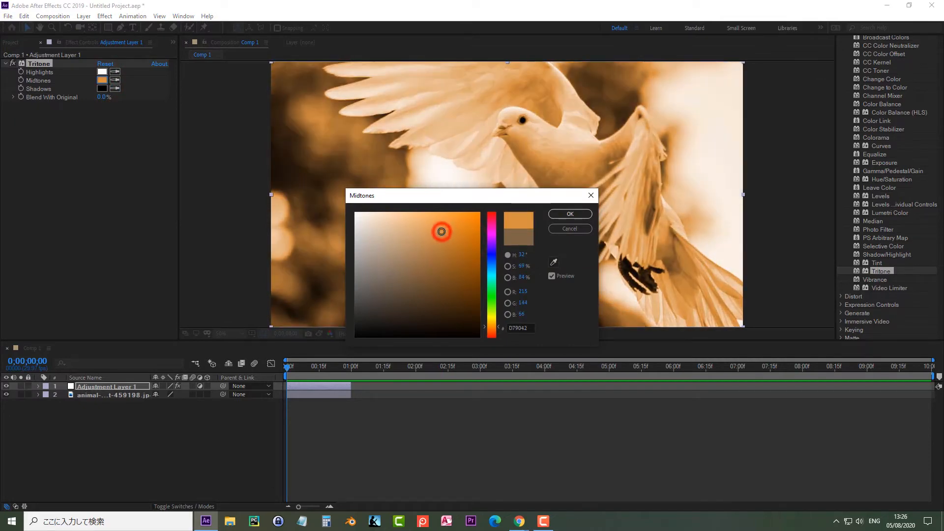
left_click(570, 213)
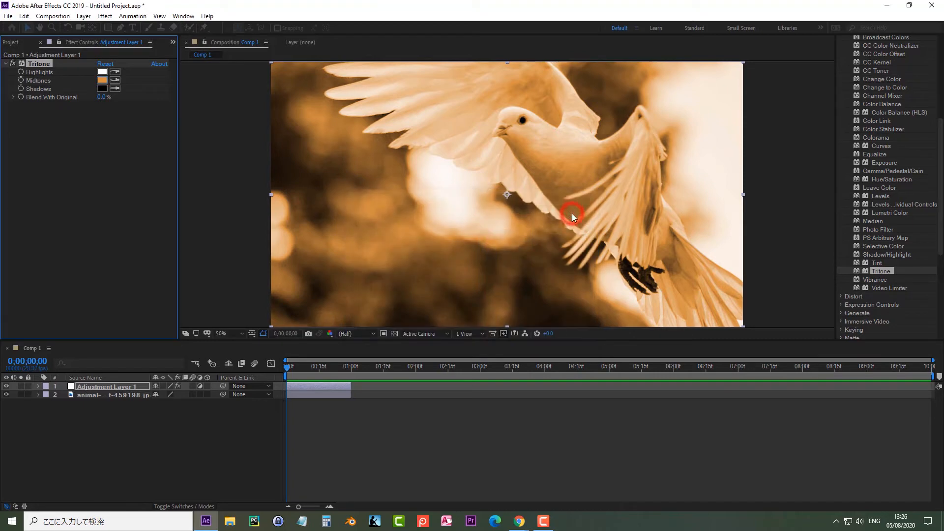
Step: Change the Tritone Highlights color to a pale yellow-green with a hue of 82°, trying several hues and tints
left_click(101, 73)
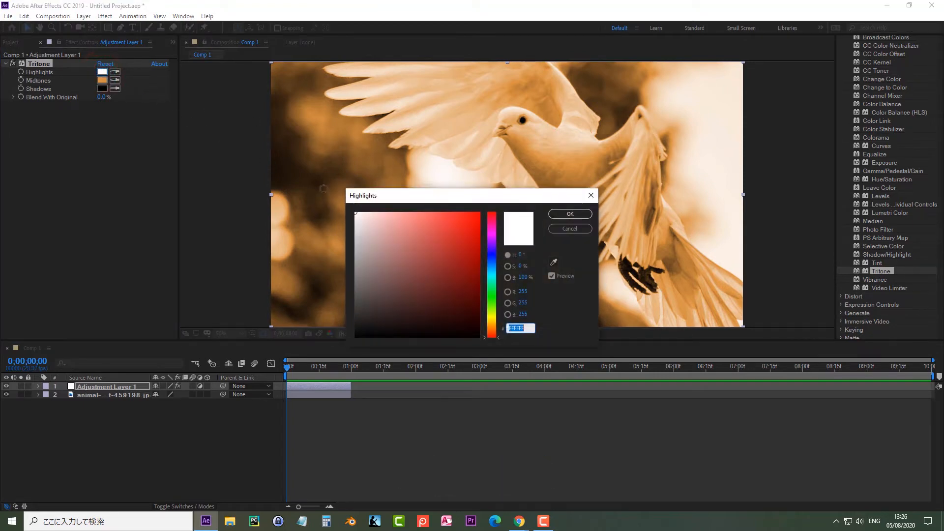
left_click(373, 214)
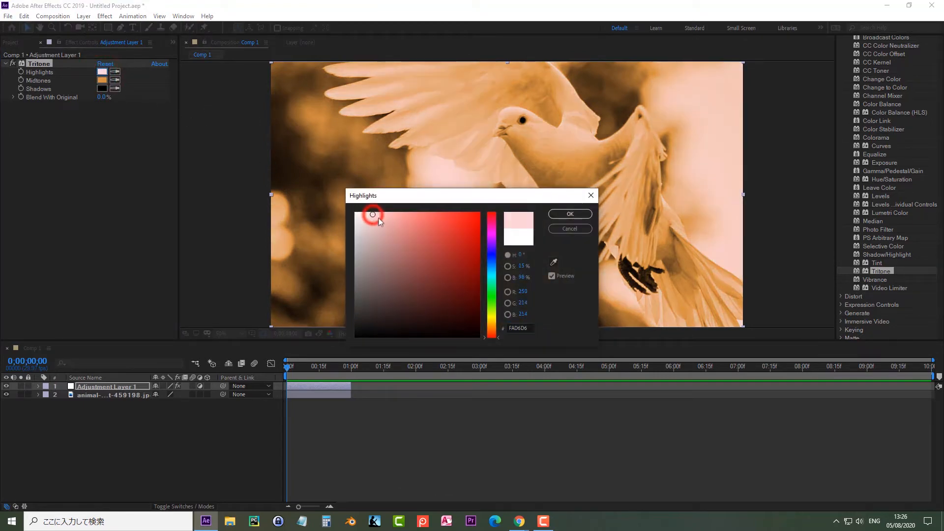
left_click(490, 282)
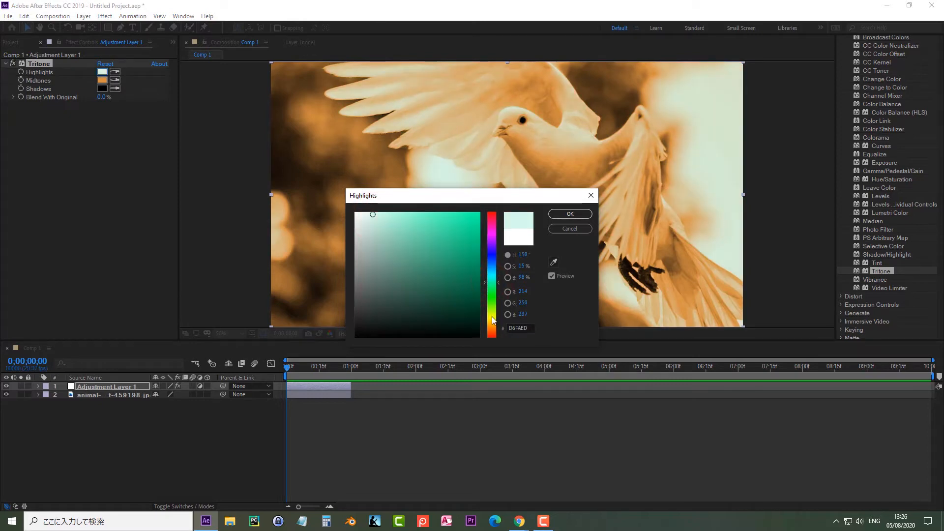
left_click(492, 319)
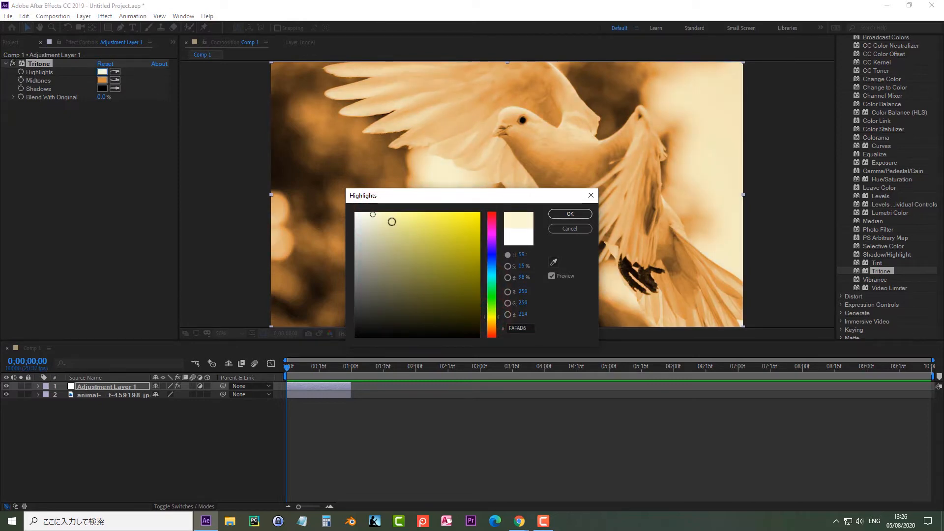
left_click(391, 217)
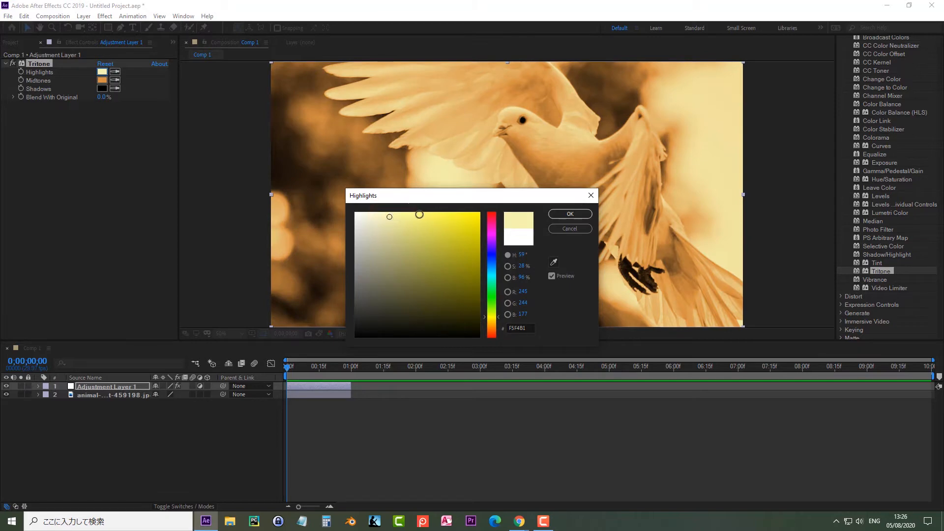
left_click(420, 214)
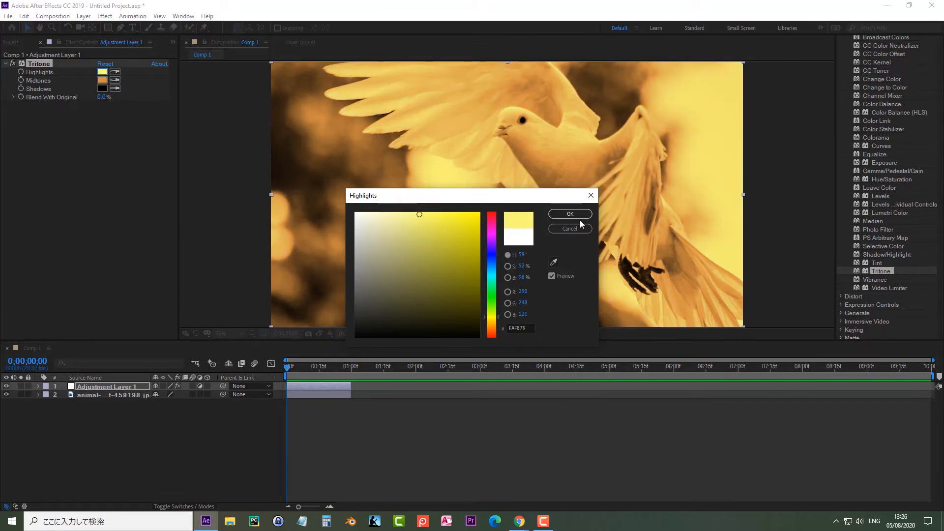
left_click(492, 310)
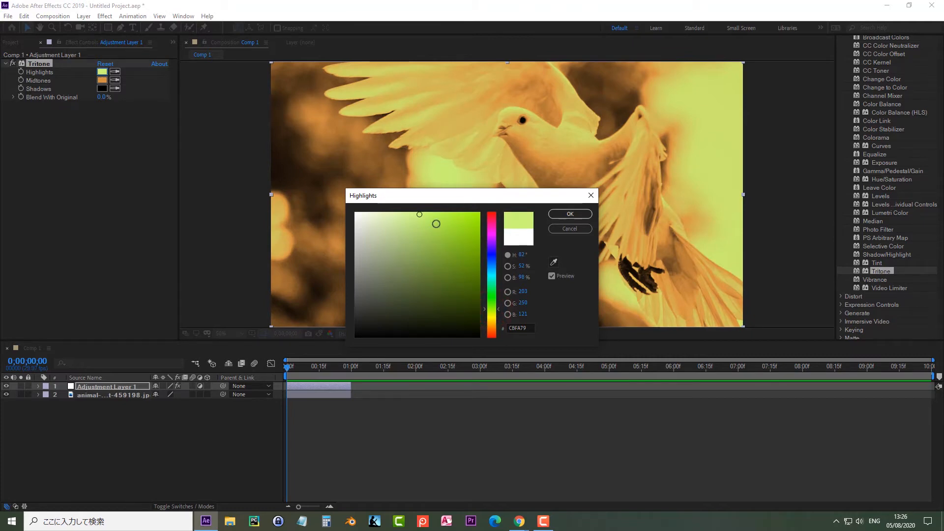
left_click(392, 215)
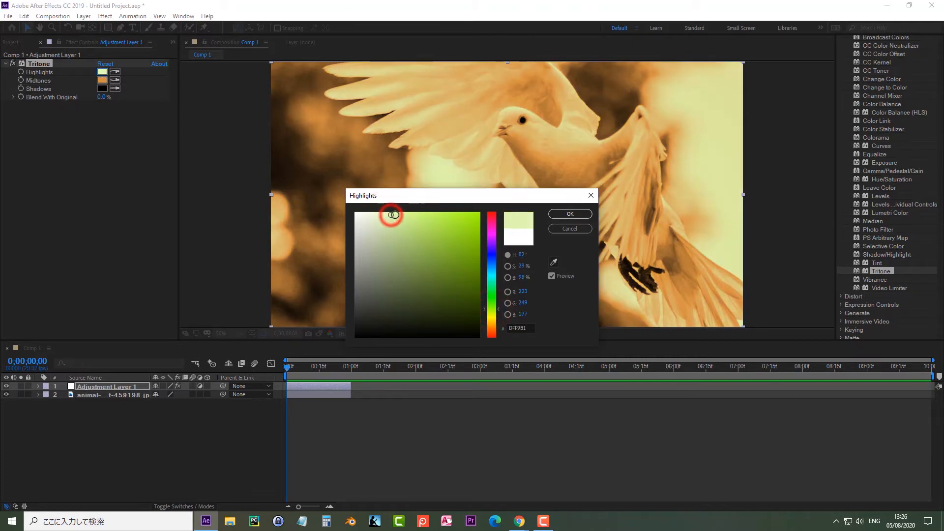
left_click_drag(392, 215, 397, 215)
left_click(553, 213)
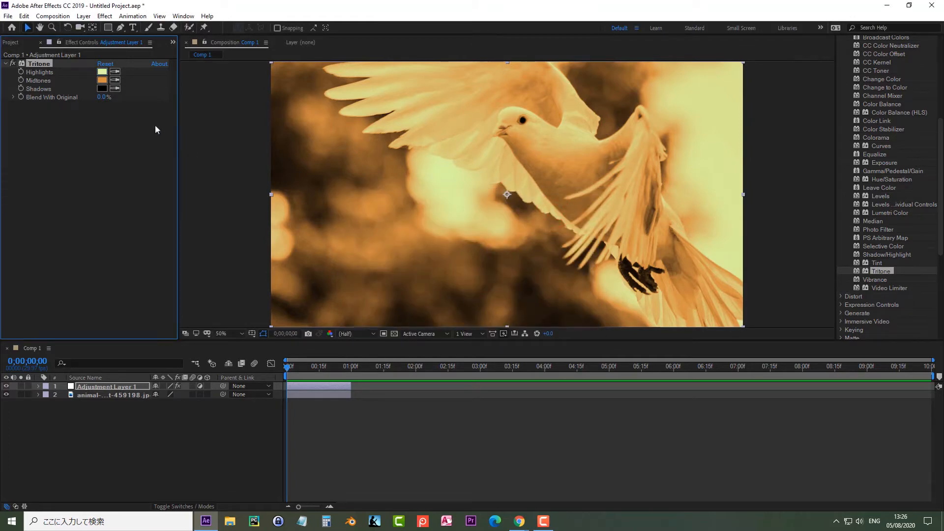
Step: Change the Tritone Shadows color to the olive yellow ABAE55
left_click(102, 88)
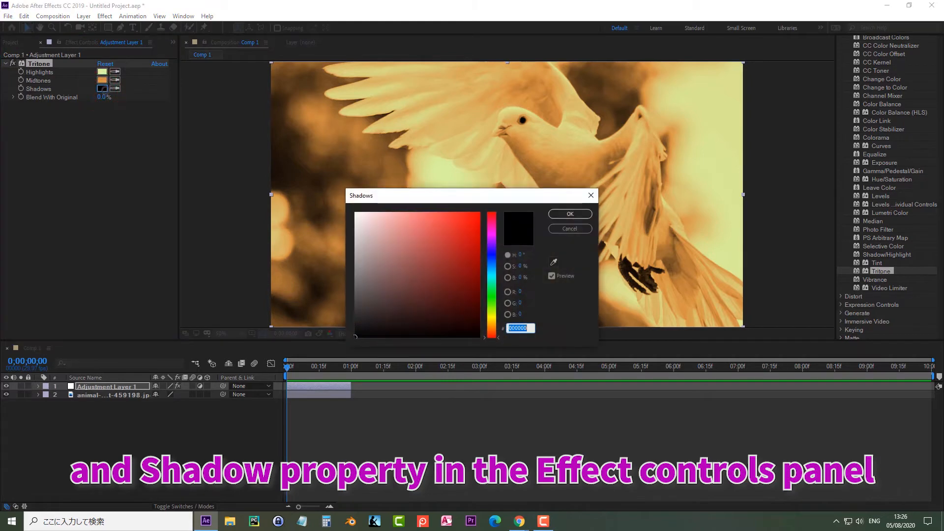
left_click(492, 298)
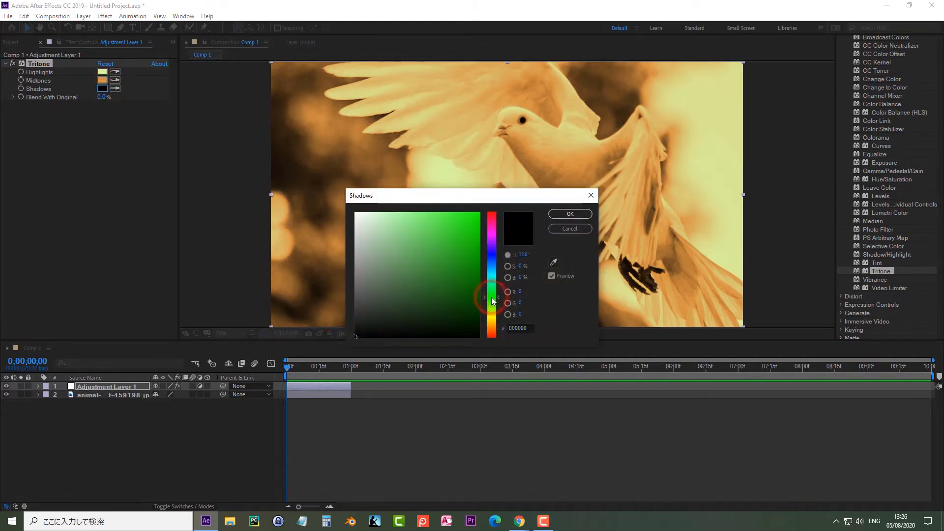
left_click_drag(379, 281, 392, 268)
left_click(492, 315)
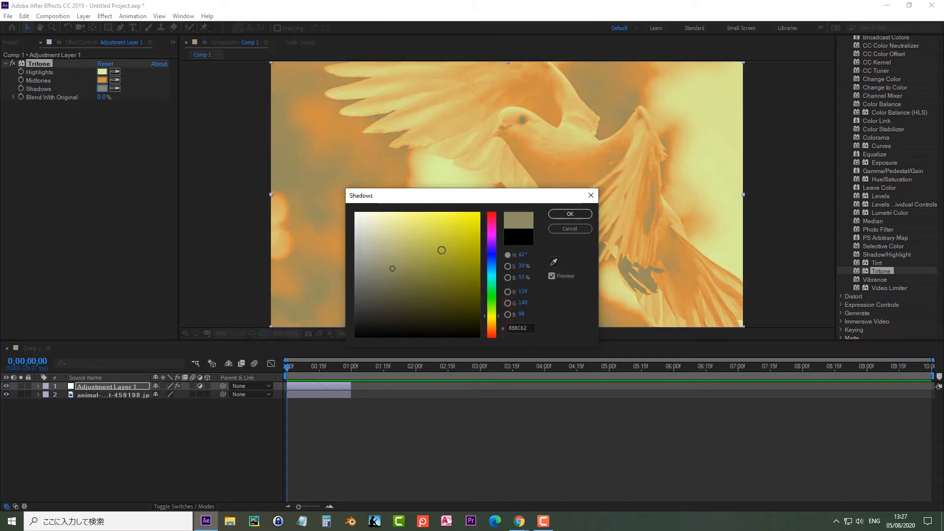
mouse_move(423, 226)
left_mouse_down()
mouse_move(419, 220)
mouse_move(416, 237)
left_mouse_up()
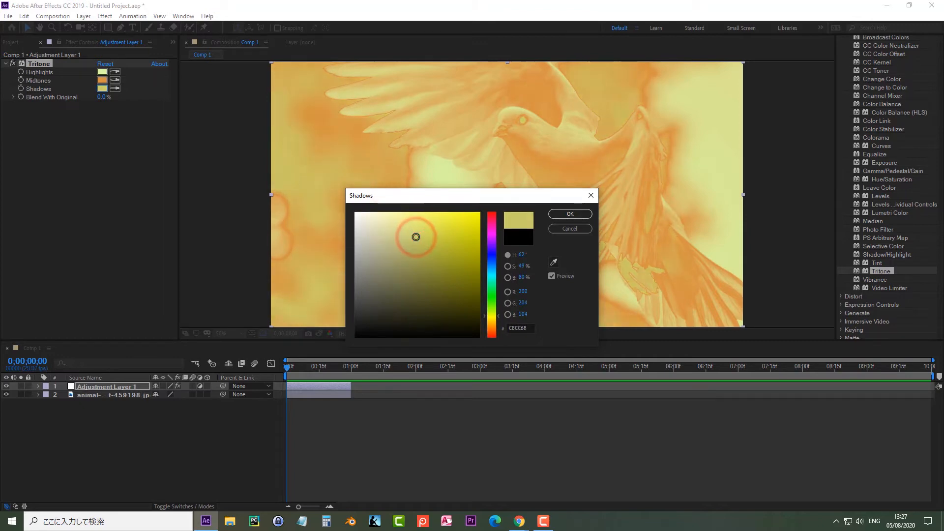
left_click(418, 251)
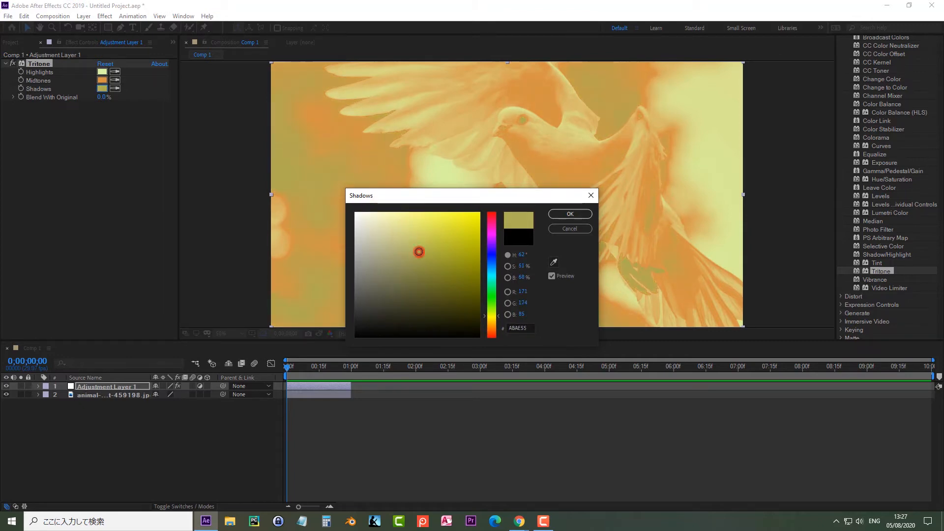
left_click(569, 215)
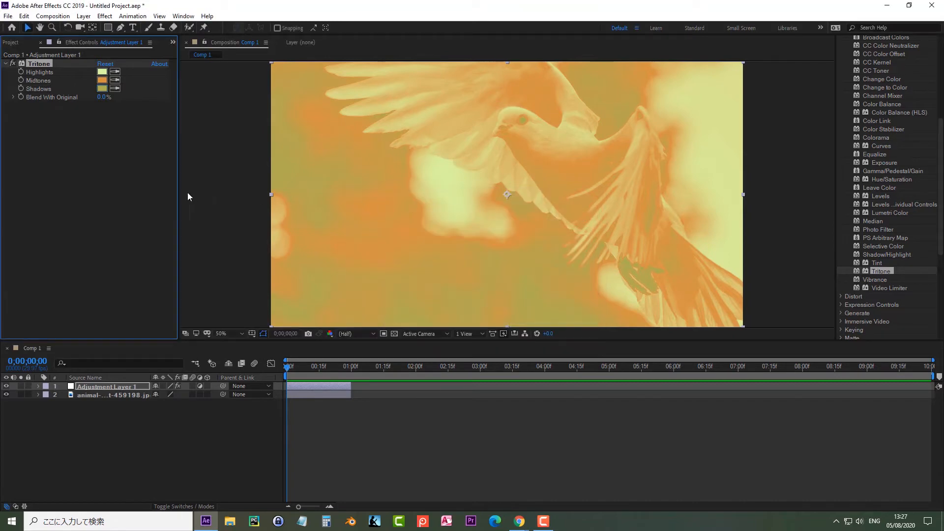
Step: Reduce the Tritone effect's strength by setting Blend With Original to 52.8%, trying 79% on the way
left_click_drag(102, 100, 147, 105)
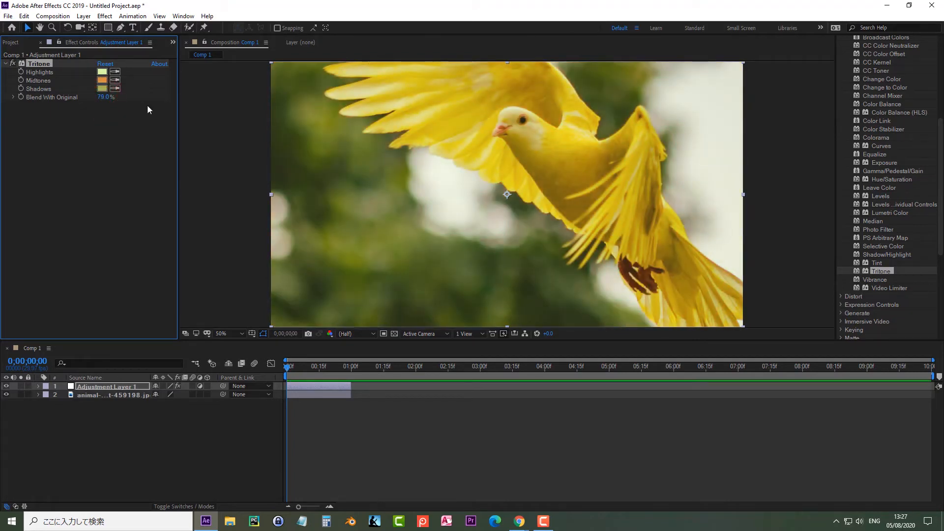
left_click(13, 98)
left_click_drag(127, 110, 100, 109)
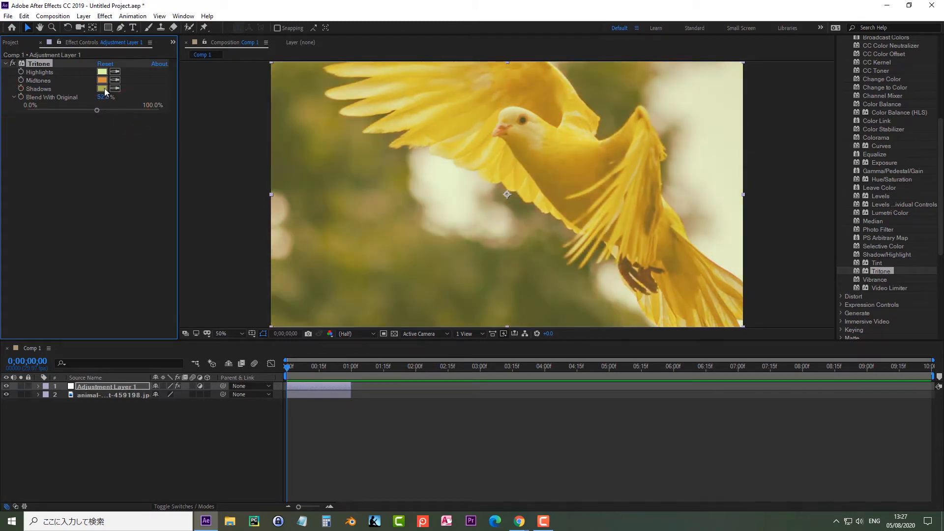
Step: Change the Tritone Shadows color to near-black and lower the Blend With Original amount
left_click(102, 88)
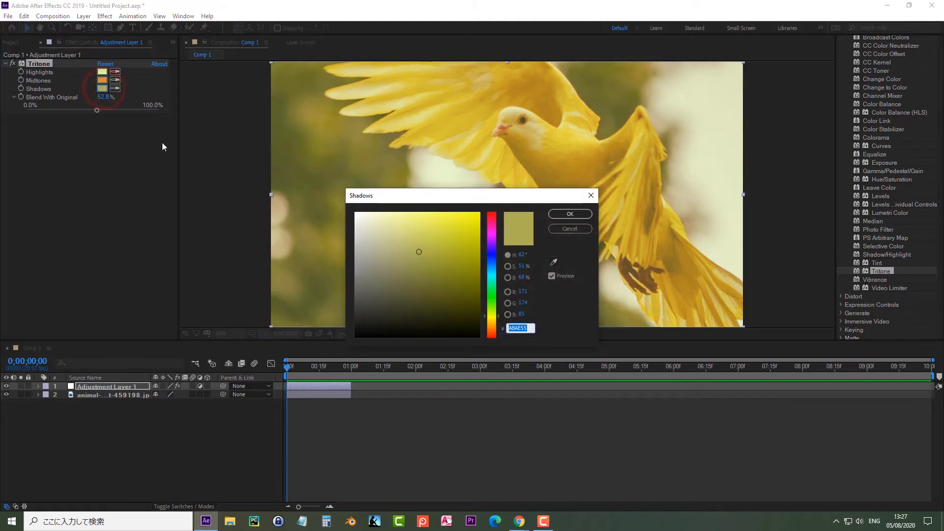
left_click(364, 333)
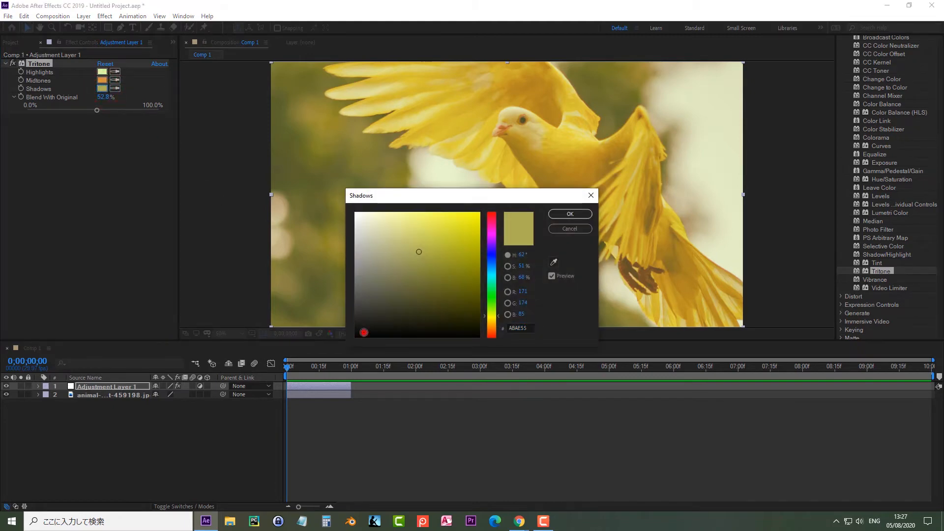
left_click(556, 213)
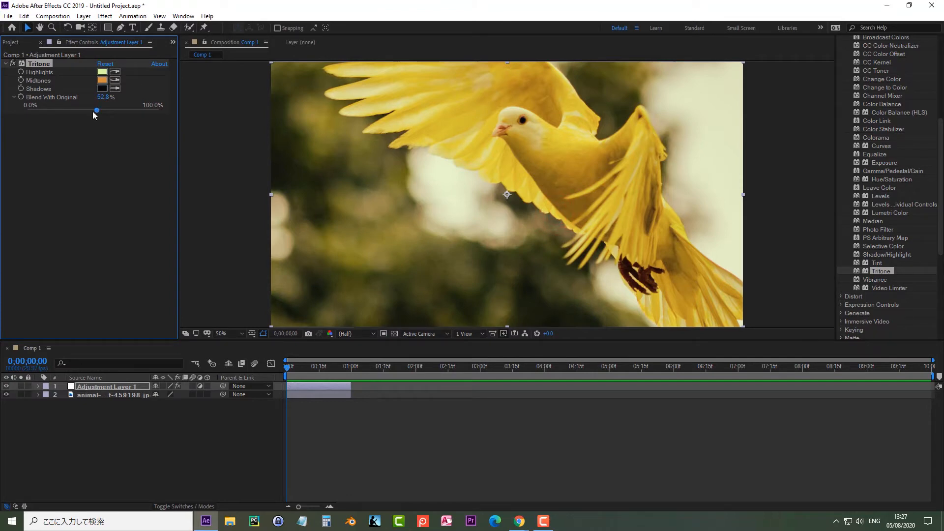
left_click_drag(93, 111, 59, 115)
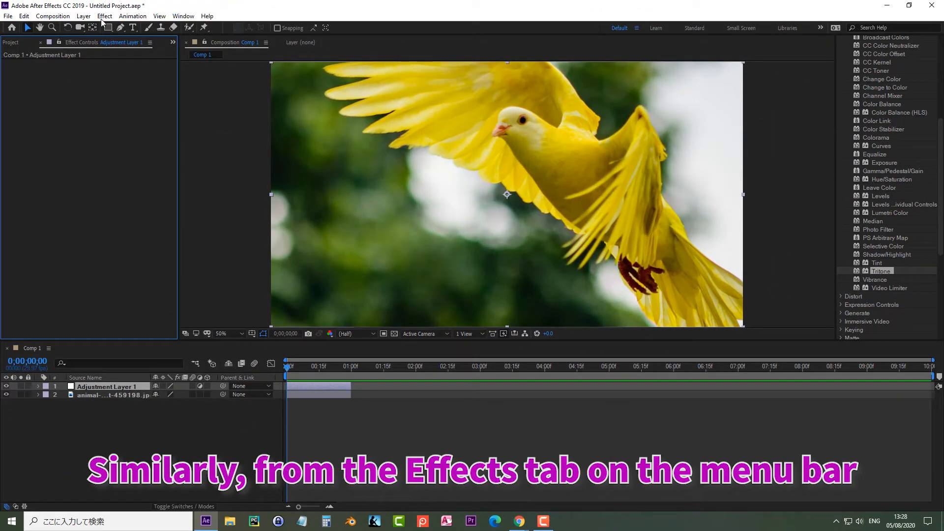
Step: Apply the CC Toner color-correction effect to the adjustment layer with Tones set to Tritone
left_click(101, 19)
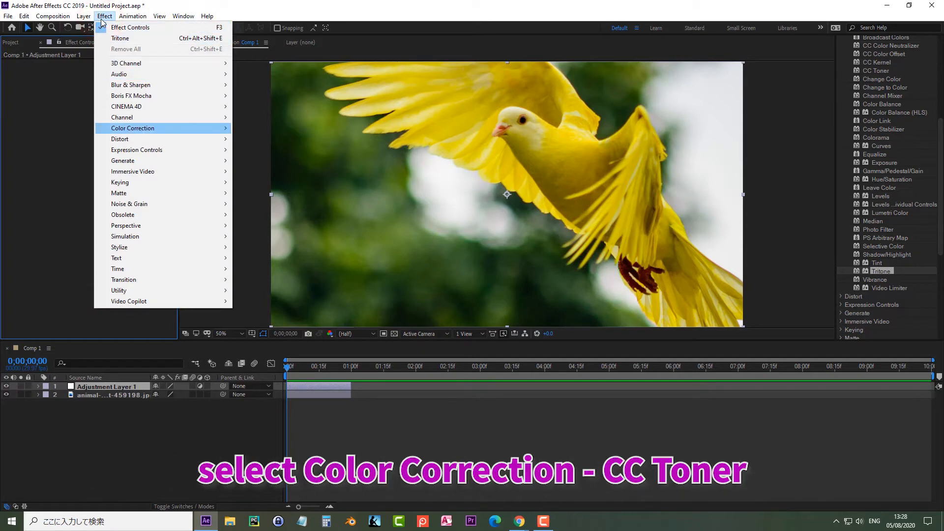
mouse_move(132, 128)
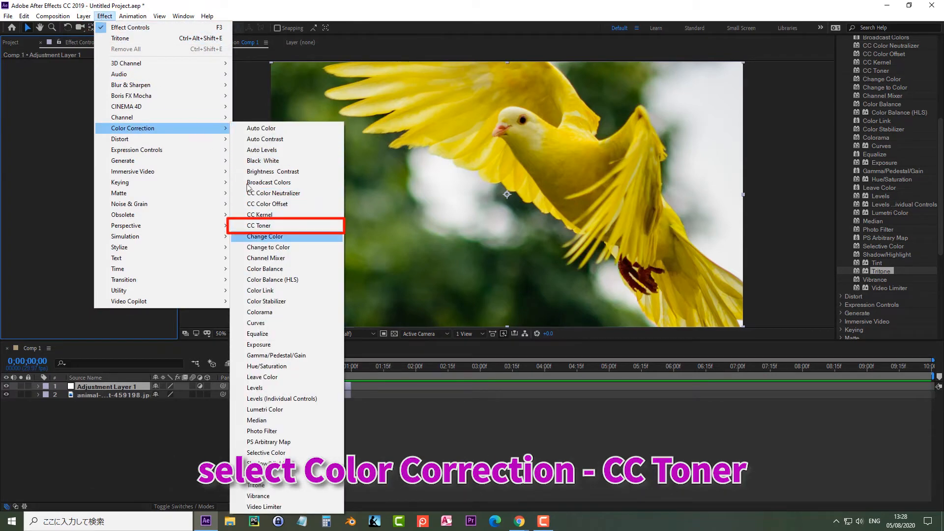
left_click(287, 227)
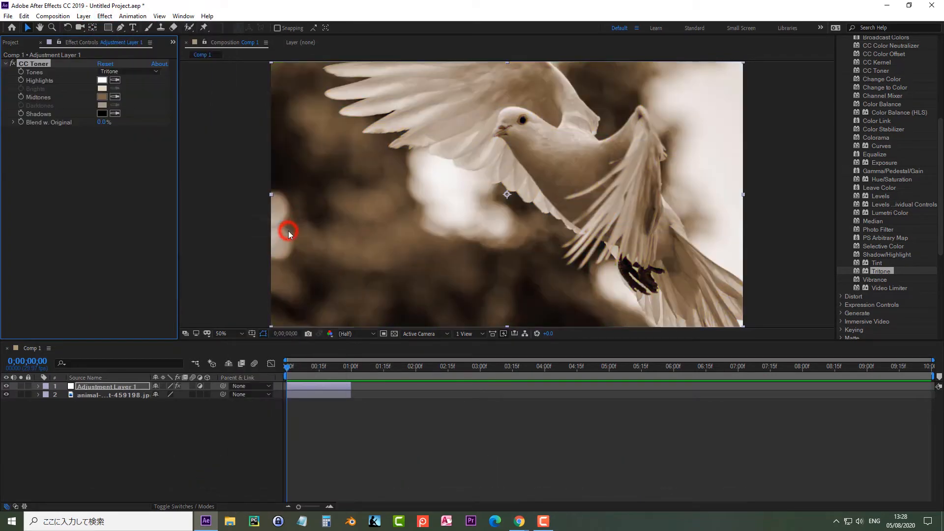
left_click(156, 72)
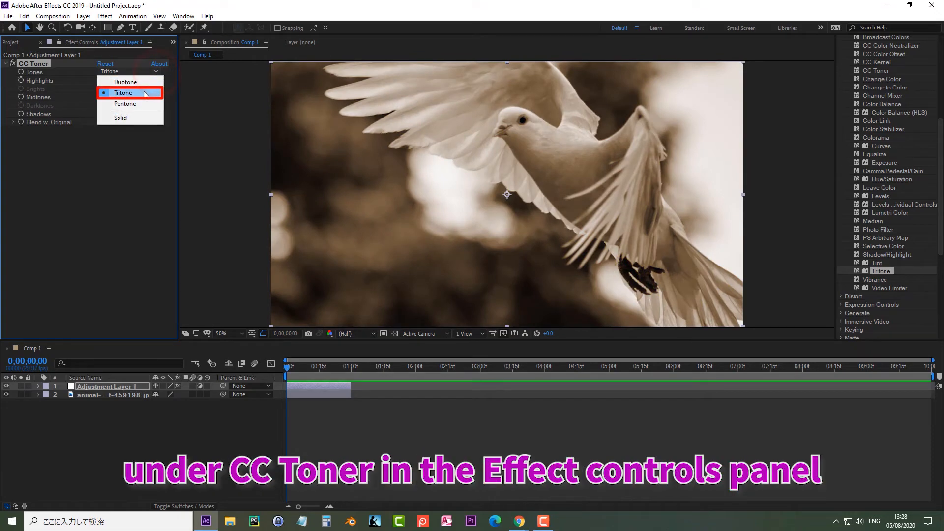
left_click(145, 93)
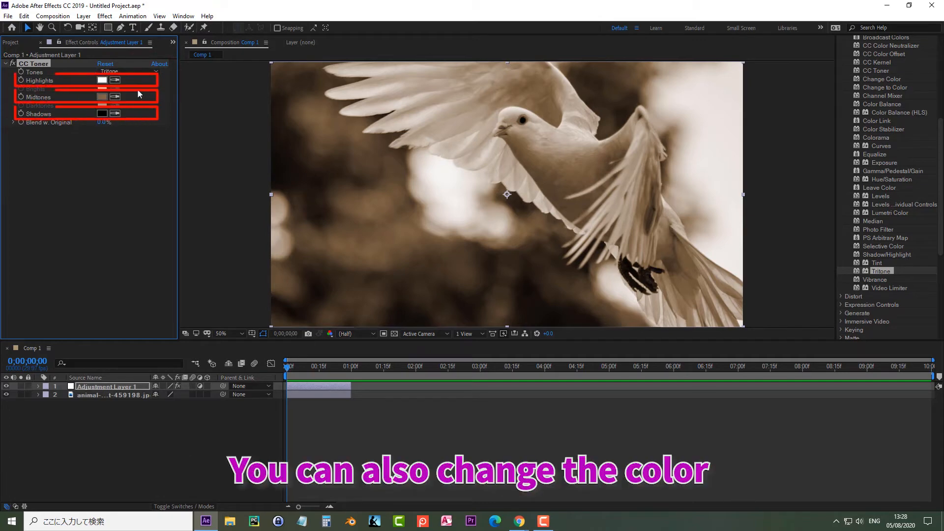
Step: Change the CC Toner Highlights color to the soft yellow E2D976
left_click(101, 81)
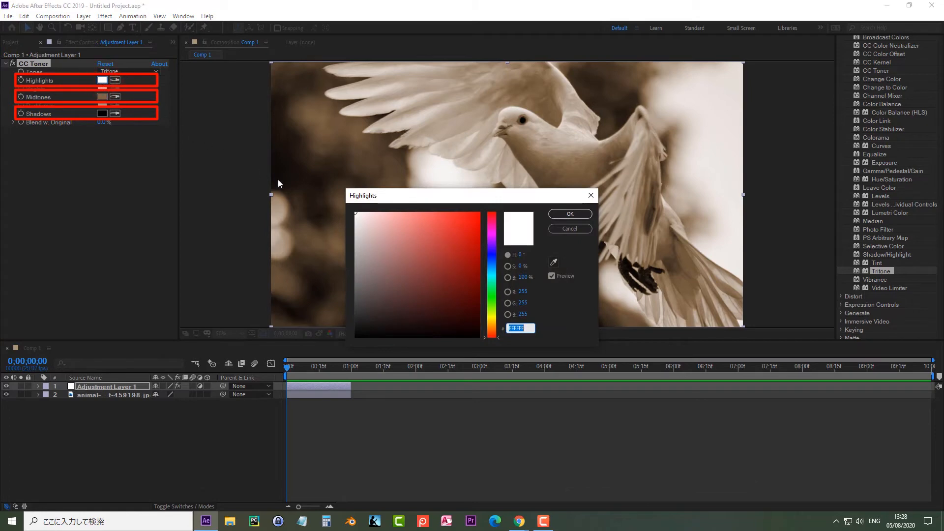
left_click(357, 214)
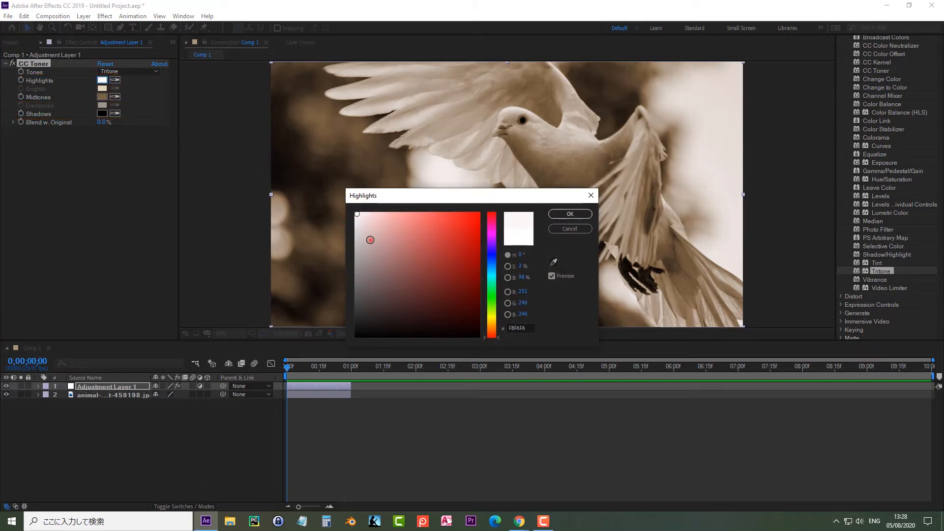
left_click(386, 247)
left_click(494, 318)
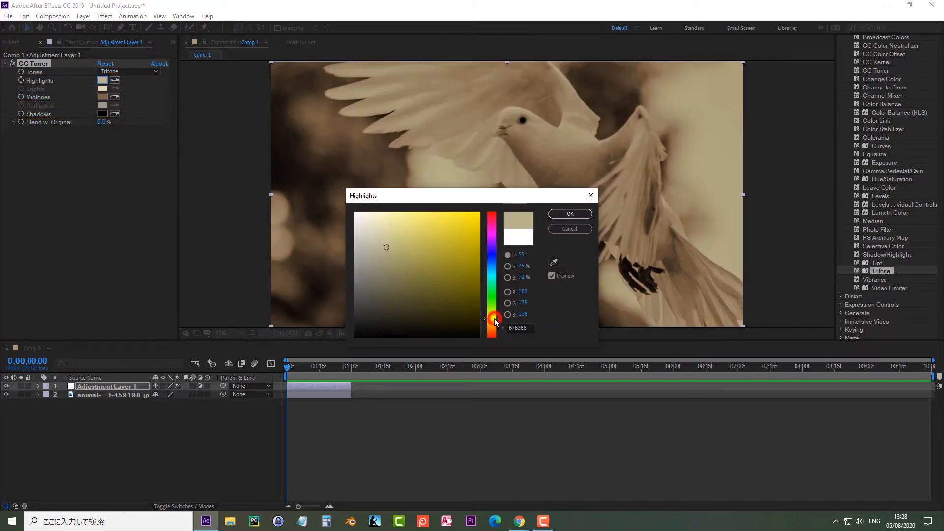
left_click(453, 248)
left_click(415, 226)
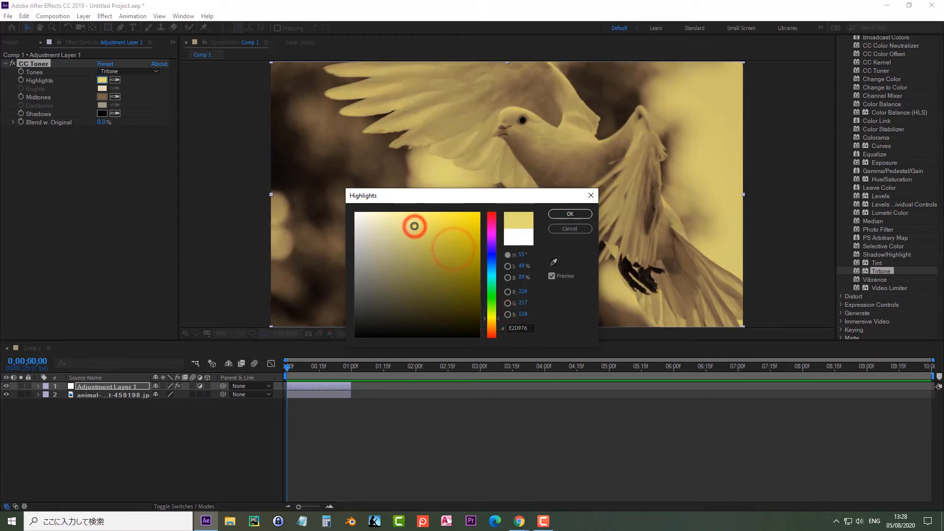
left_click(566, 214)
Step: Review the CC Toner Midtones color and change the Shadows color to the near-black 161515
left_click(101, 98)
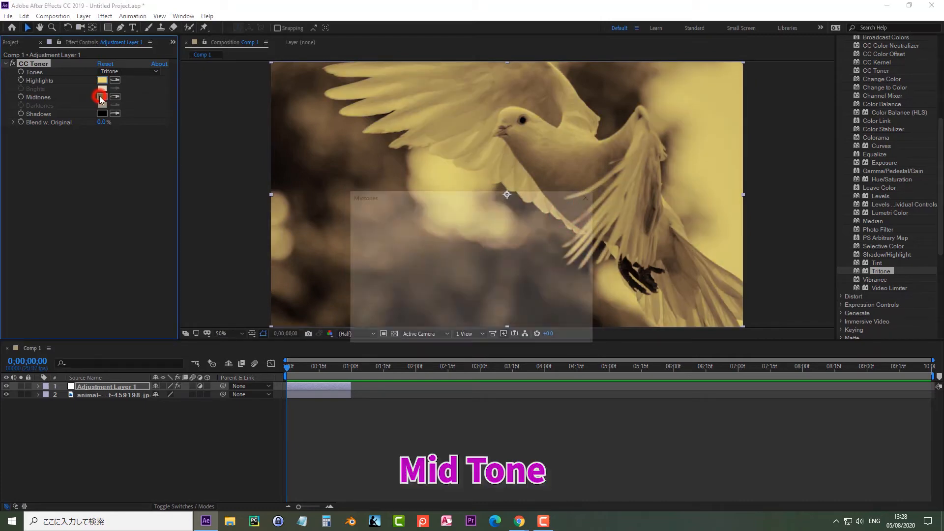
left_click(558, 215)
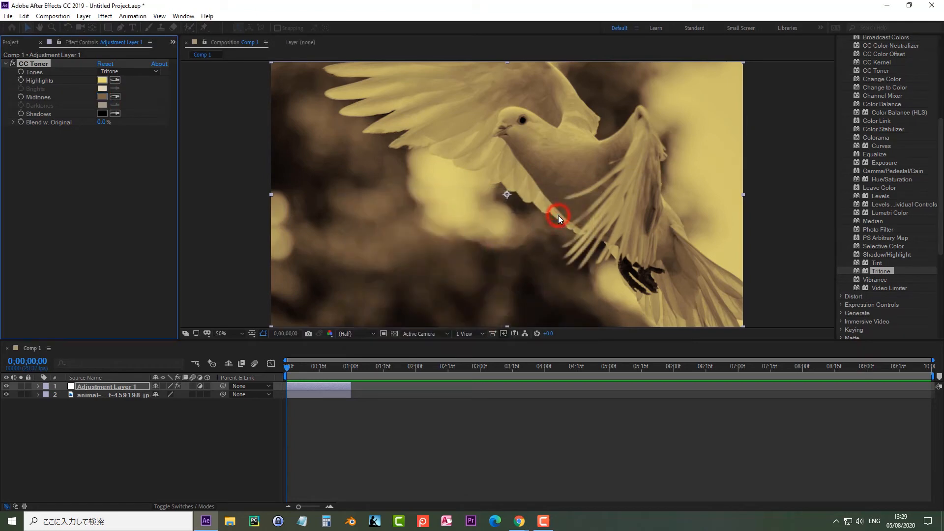
left_click(102, 114)
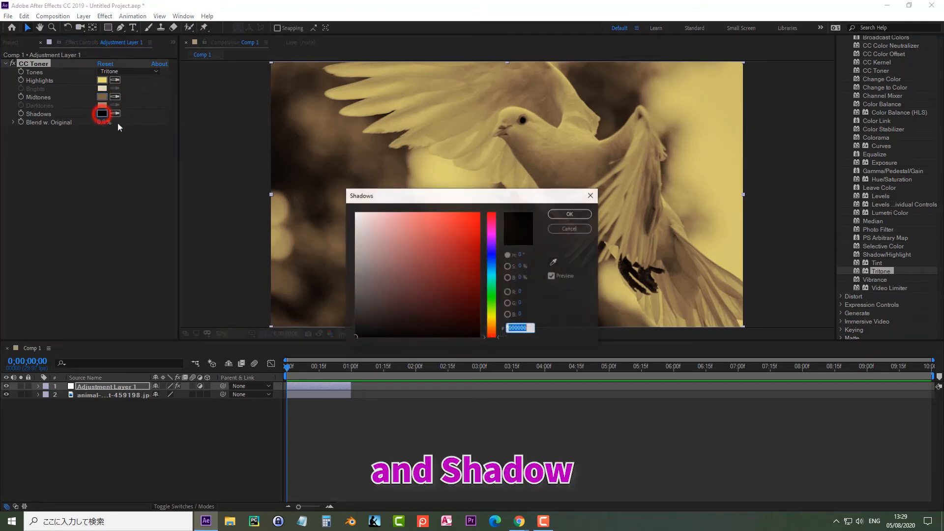
left_click(490, 328)
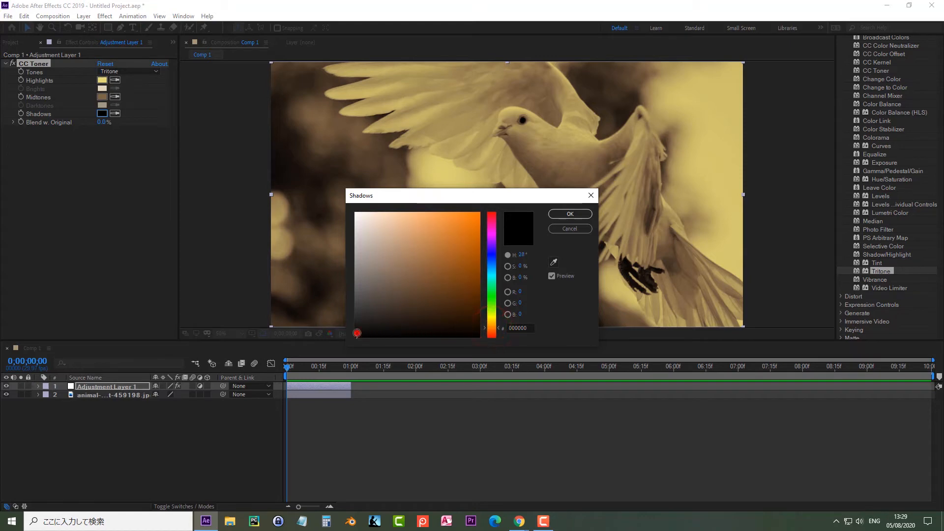
left_click_drag(357, 333, 363, 327)
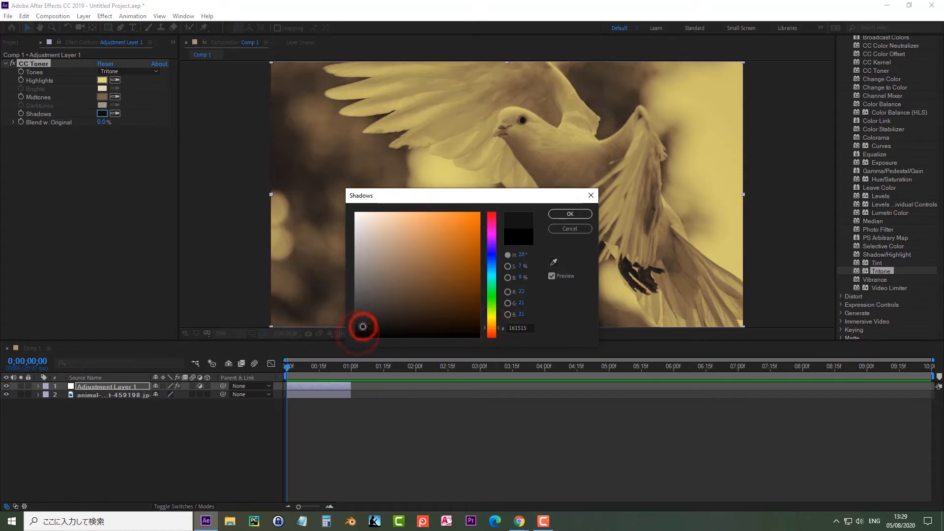
left_click(559, 215)
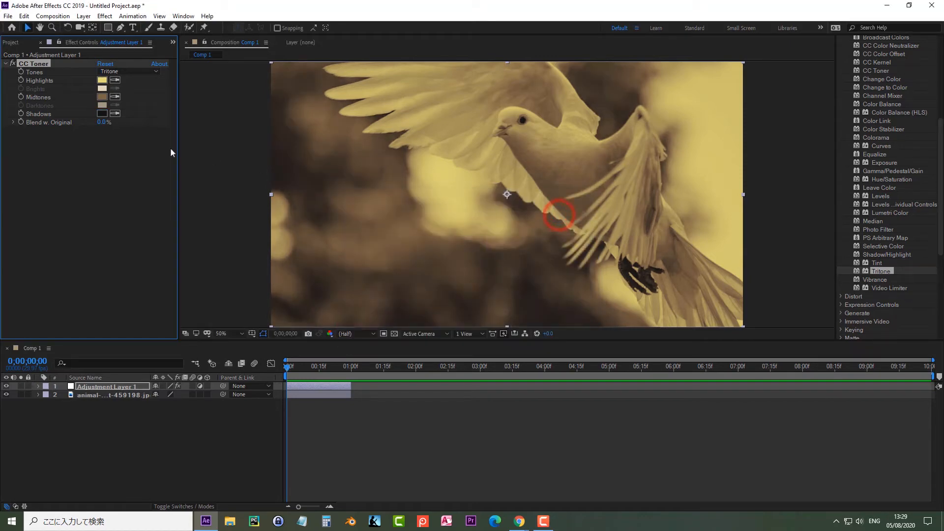
Step: Try the CC Toner Blend w. Original slider, leaving it at 0%, and switch Tones to Pentone
left_click(12, 123)
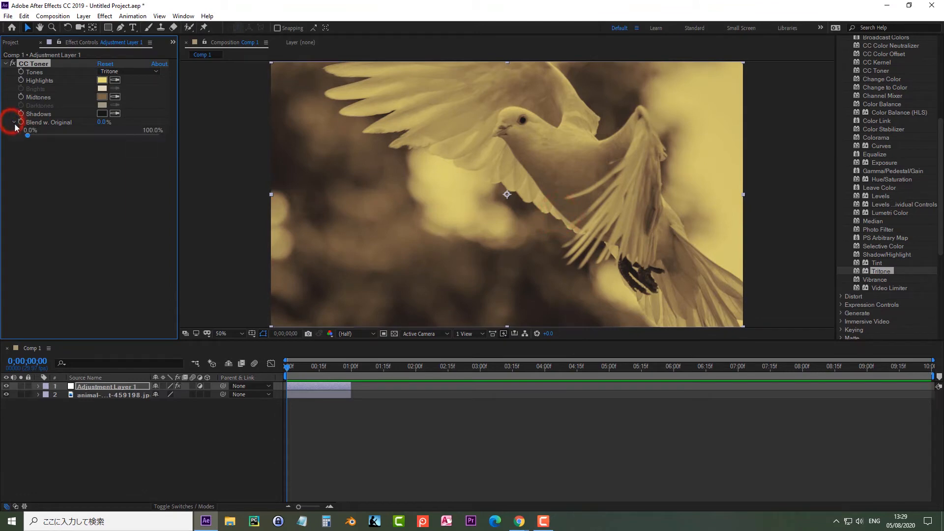
mouse_move(32, 138)
left_mouse_down()
mouse_move(64, 141)
mouse_move(25, 143)
left_mouse_up()
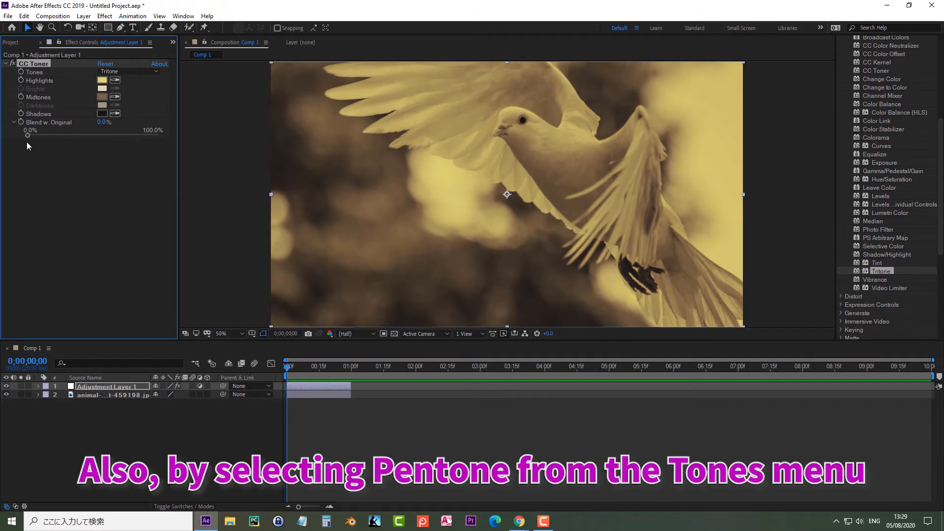
left_click(118, 69)
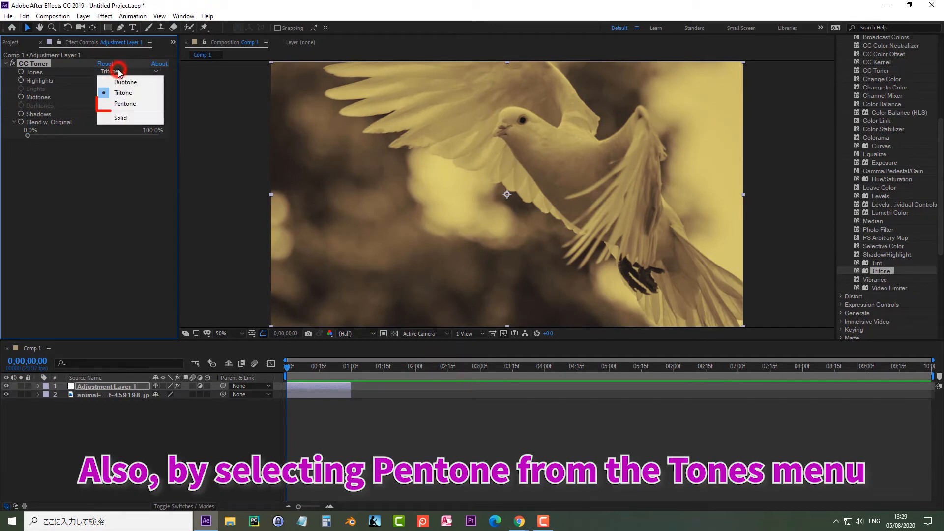
left_click(124, 101)
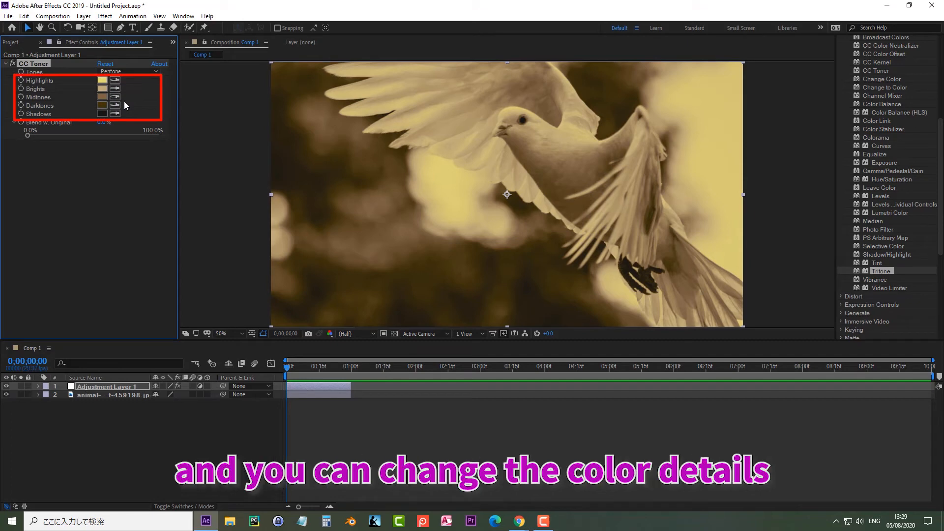
Step: Change the CC Toner Brights color to the pale cream F7ECD3
left_click(107, 87)
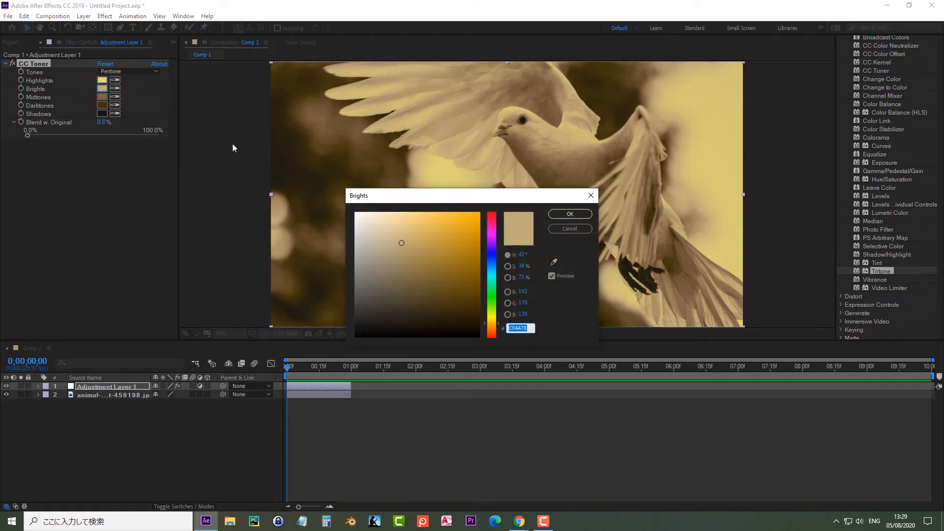
left_click_drag(394, 216, 373, 215)
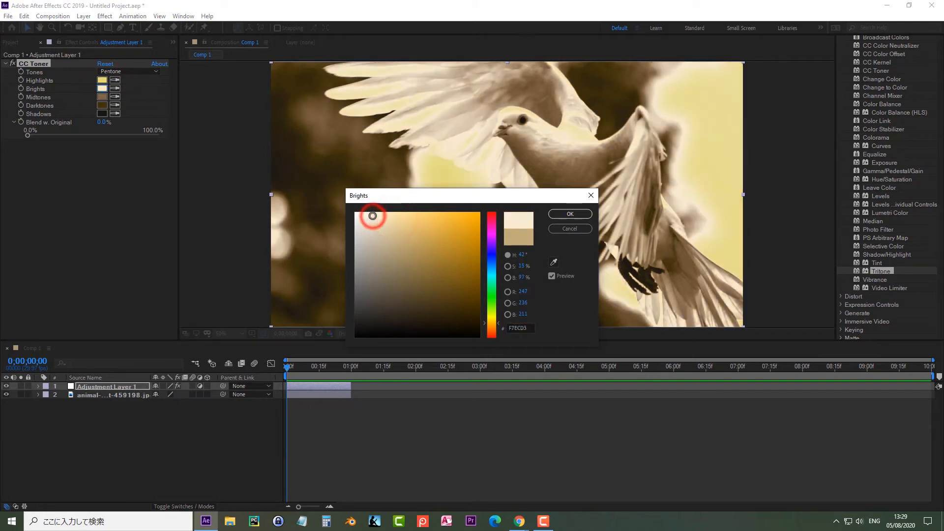
left_click(568, 215)
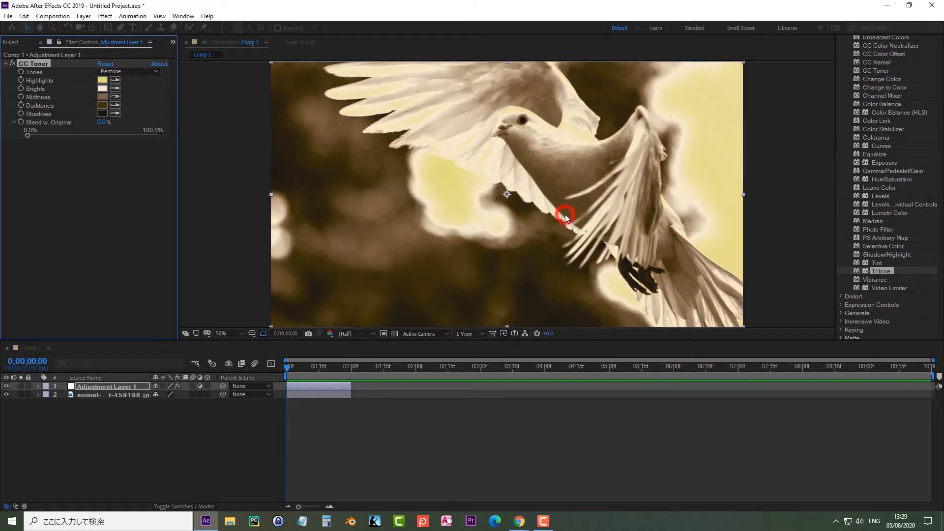
Step: Change the CC Toner Brights color to the light orange EFCF86
left_click(103, 89)
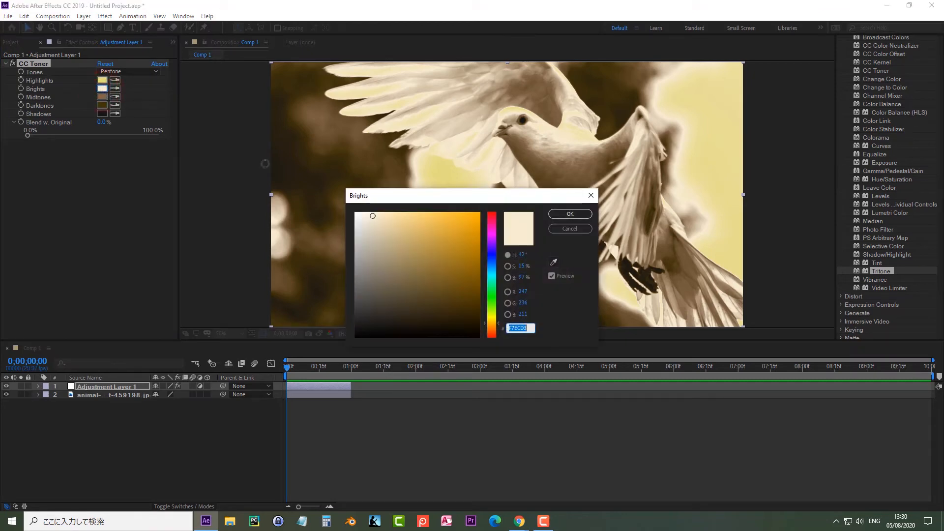
left_click(391, 221)
left_click(410, 220)
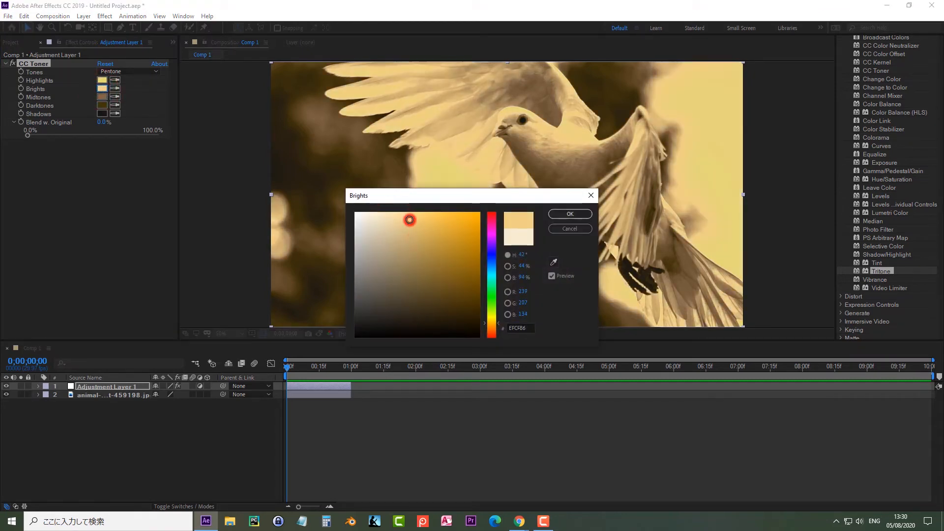
left_click(563, 215)
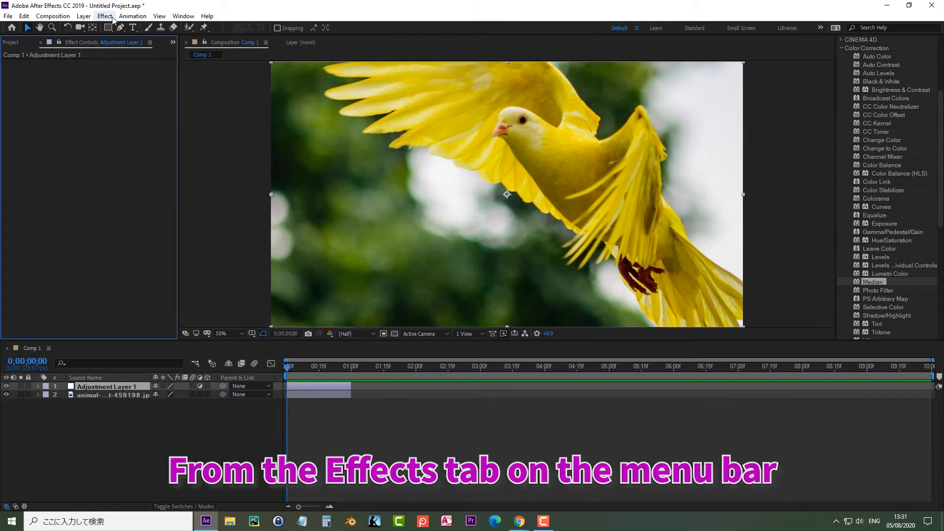
Step: Apply the Black & White color-correction effect to the adjustment layer
left_click(105, 17)
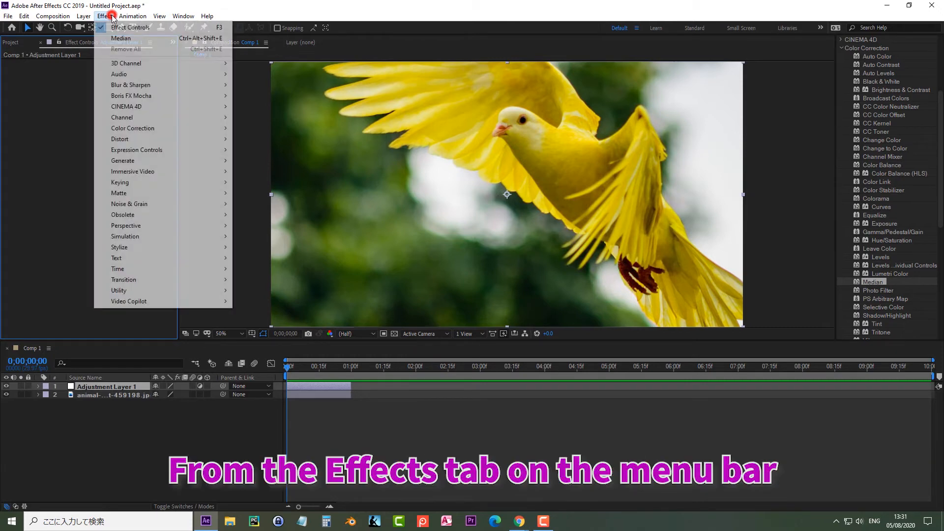
mouse_move(162, 128)
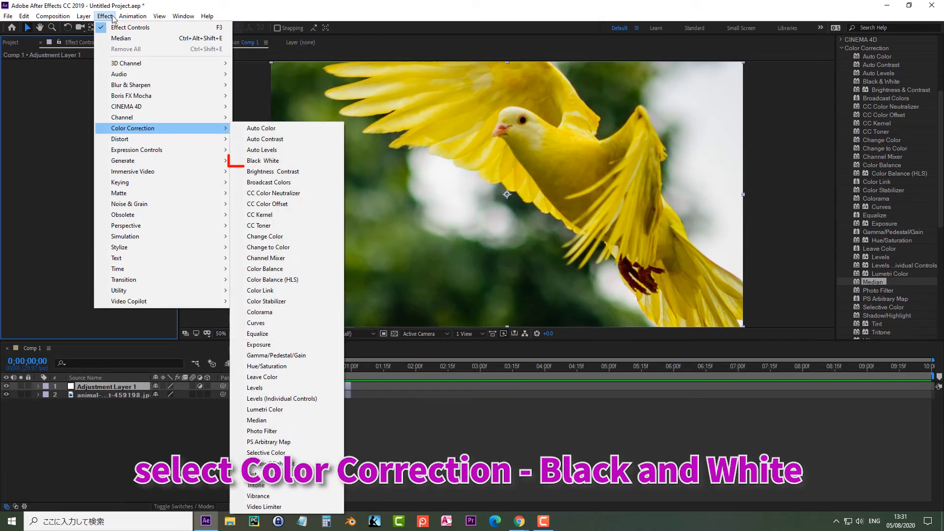
left_click(272, 159)
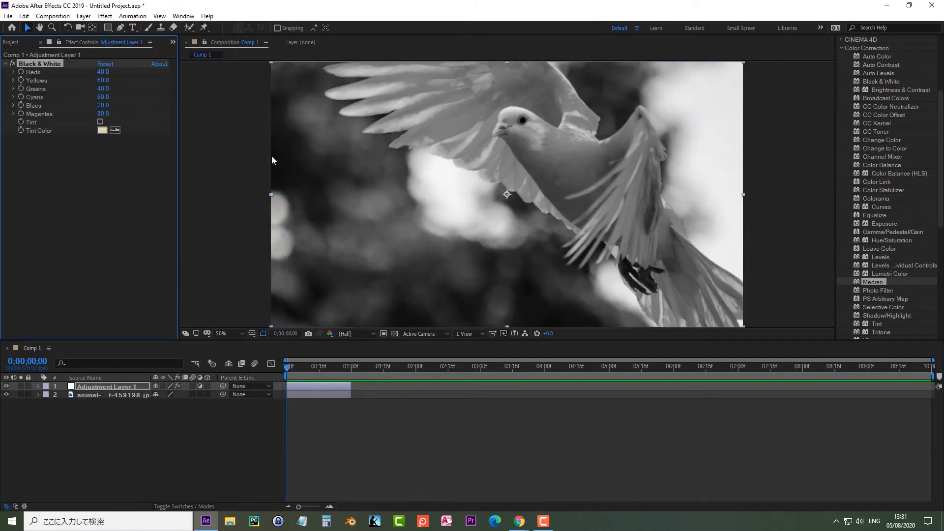
Step: Set the Yellows value of the Black & White effect to 293
left_click(101, 80)
type("29")
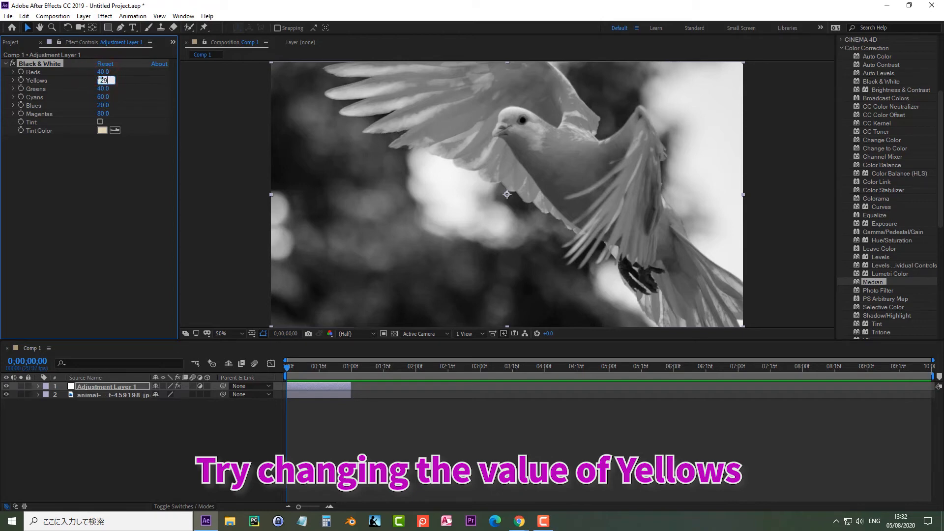
type("3")
key("Return")
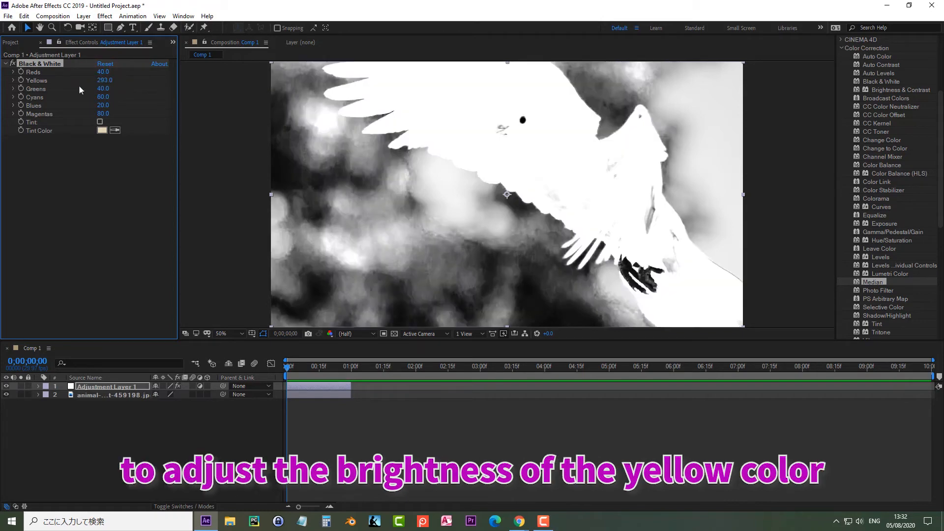
Step: Change the Black & White Tint Color to the orange F6B216 and toggle the Tint option on and off
left_click(102, 129)
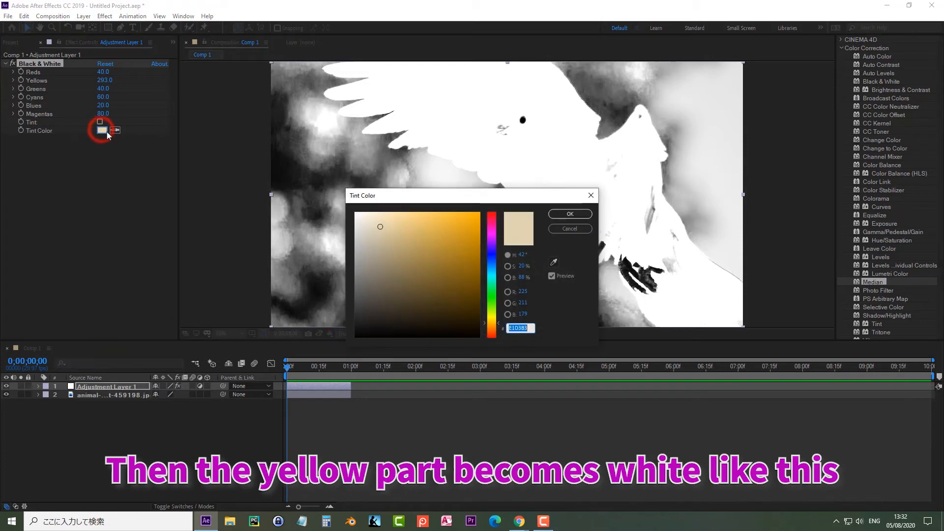
mouse_move(387, 230)
left_mouse_down()
mouse_move(460, 230)
mouse_move(468, 217)
left_mouse_up()
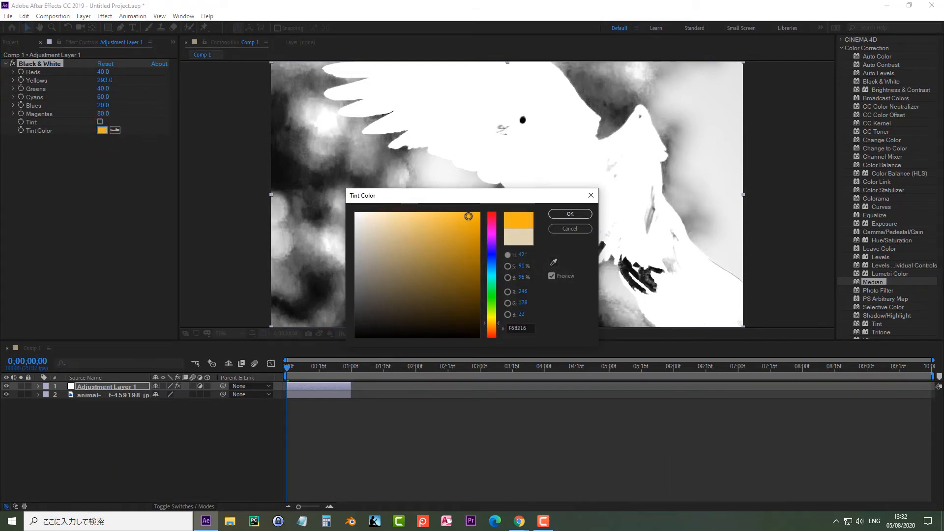
left_click(569, 215)
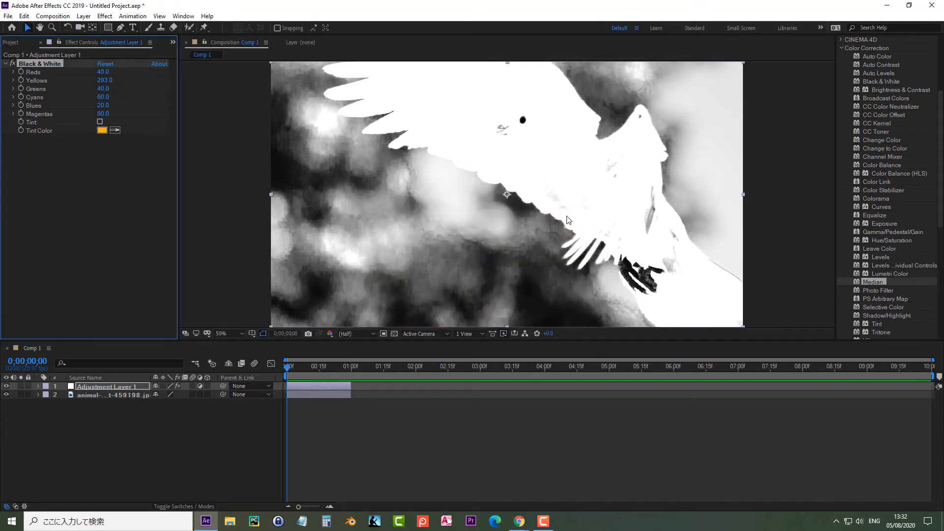
left_click(99, 122)
left_click(100, 122)
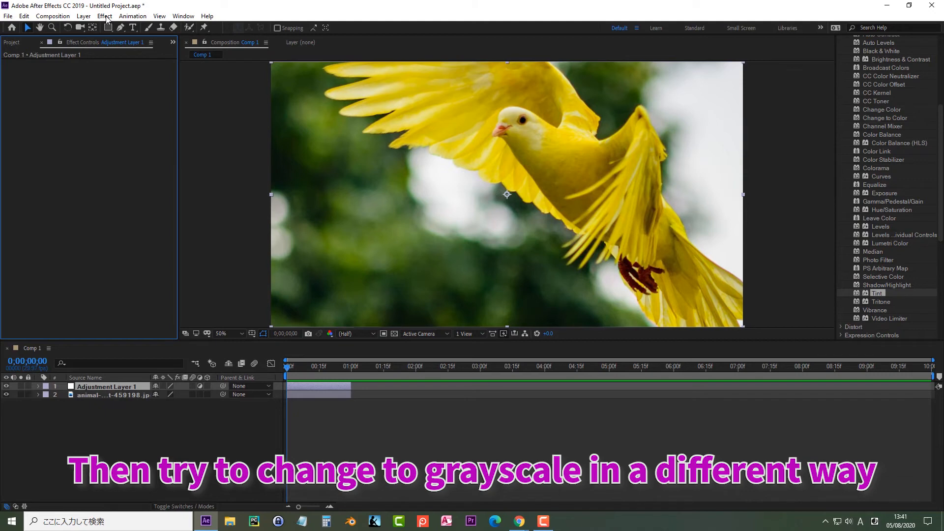
Step: Apply the Tint color-correction effect to the adjustment layer
left_click(105, 17)
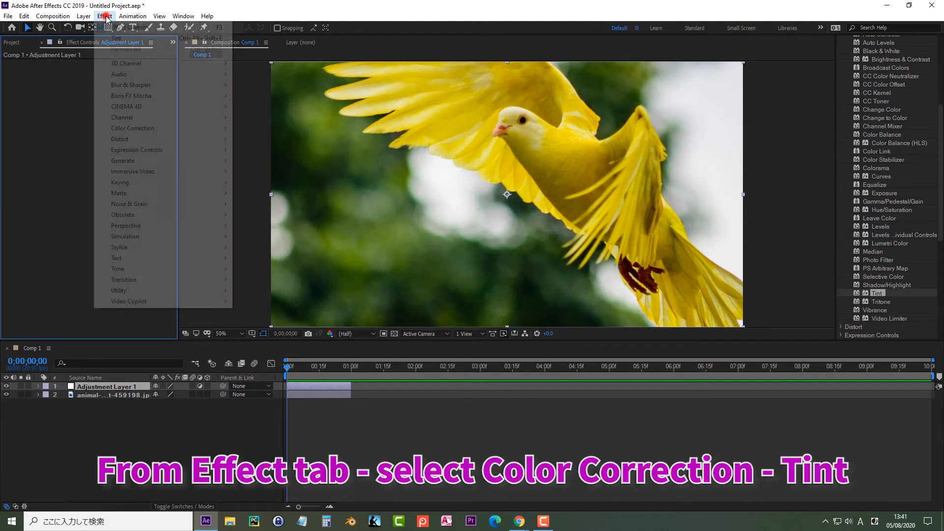
mouse_move(197, 128)
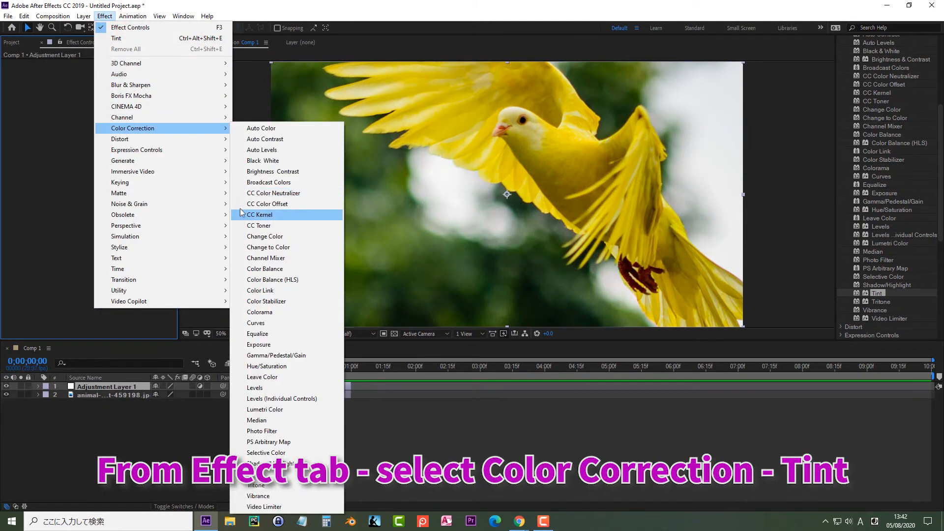
left_click(254, 473)
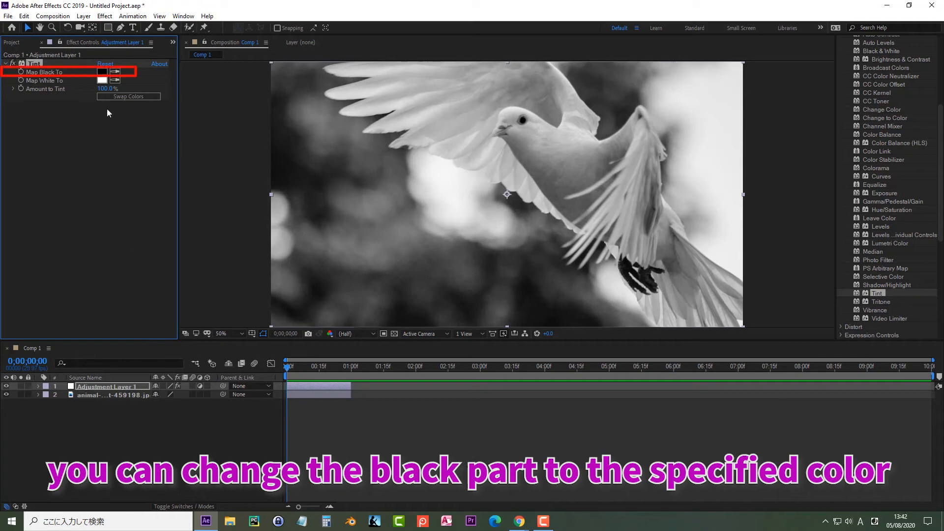
Step: Change the Tint effect's Map Black To color to the olive yellow 999A24
left_click(102, 72)
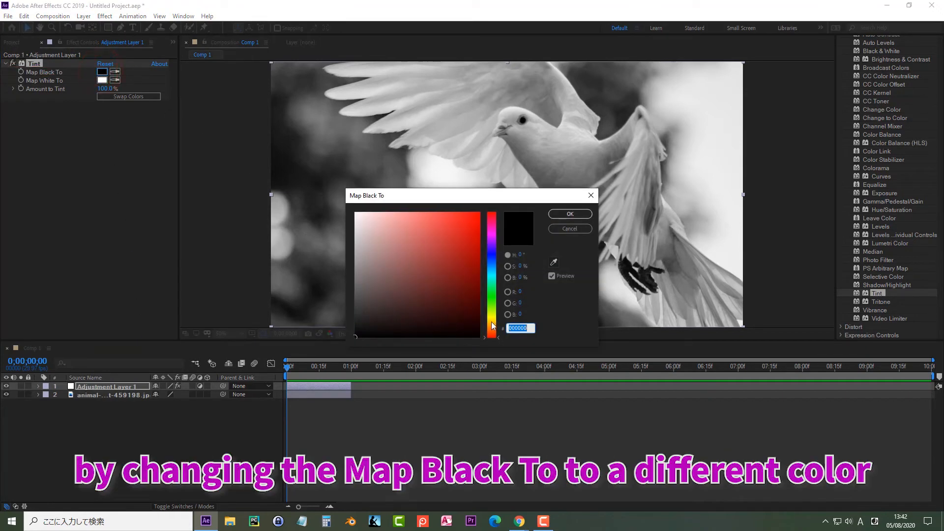
left_click_drag(493, 326, 491, 321)
left_click_drag(391, 282, 460, 234)
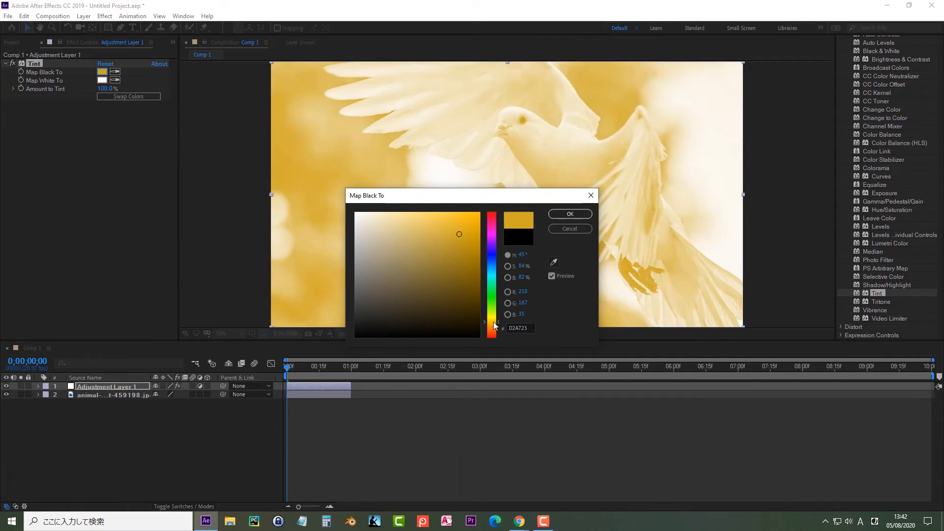
left_click_drag(495, 326, 494, 316)
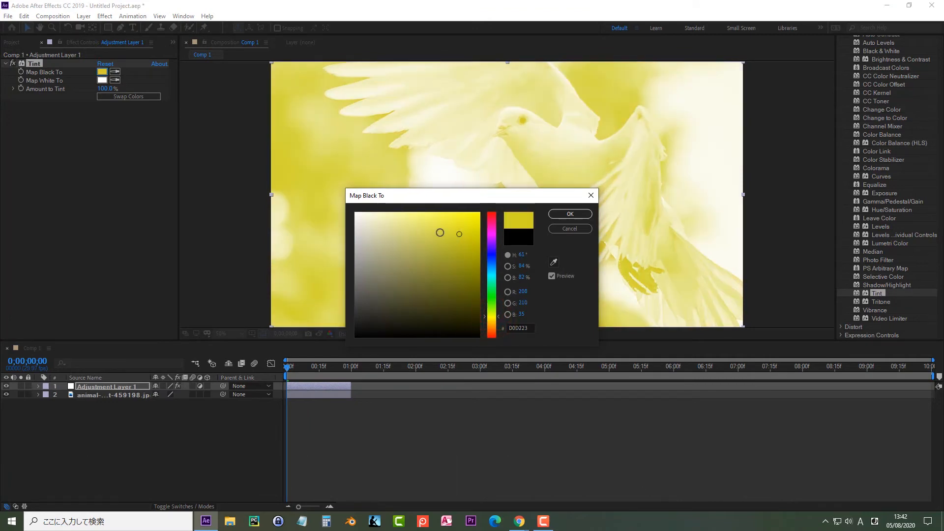
left_click_drag(456, 252, 450, 261)
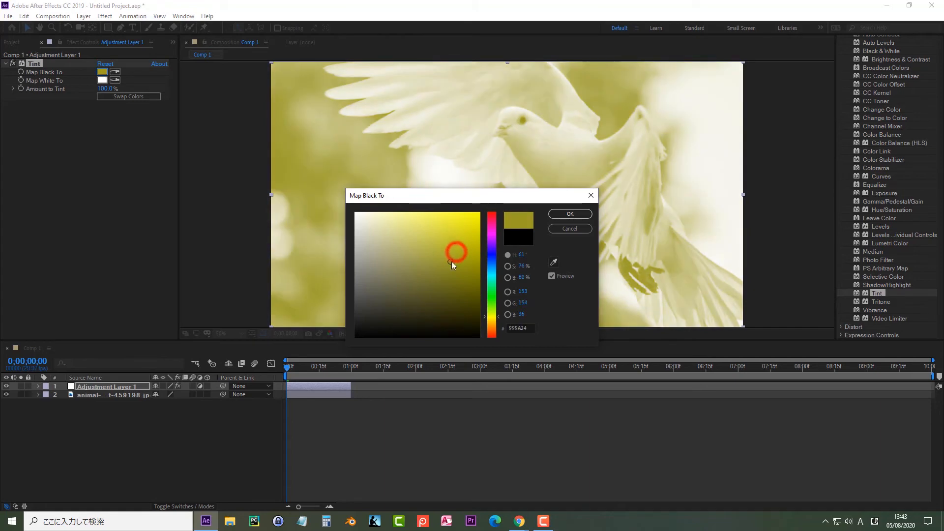
left_click(568, 215)
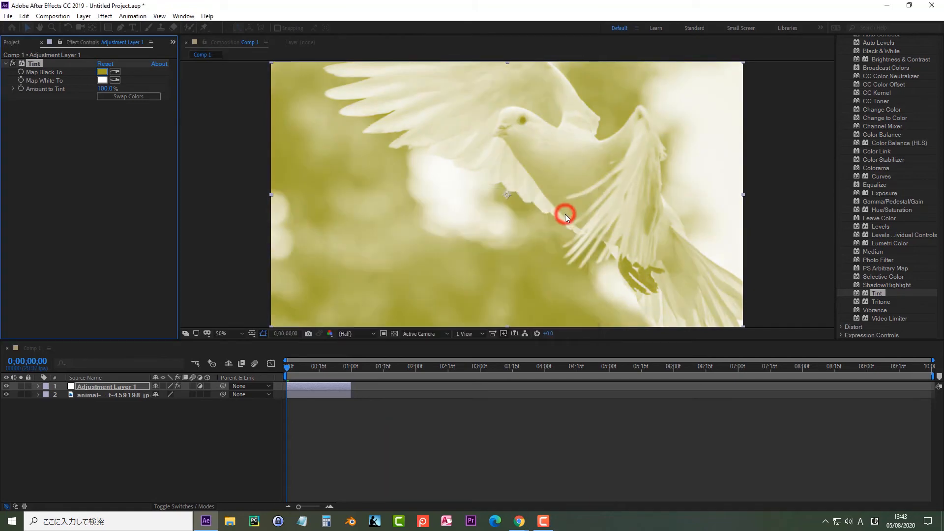
Step: Change the Tint effect's Map White To color to the green 459F29
left_click(102, 80)
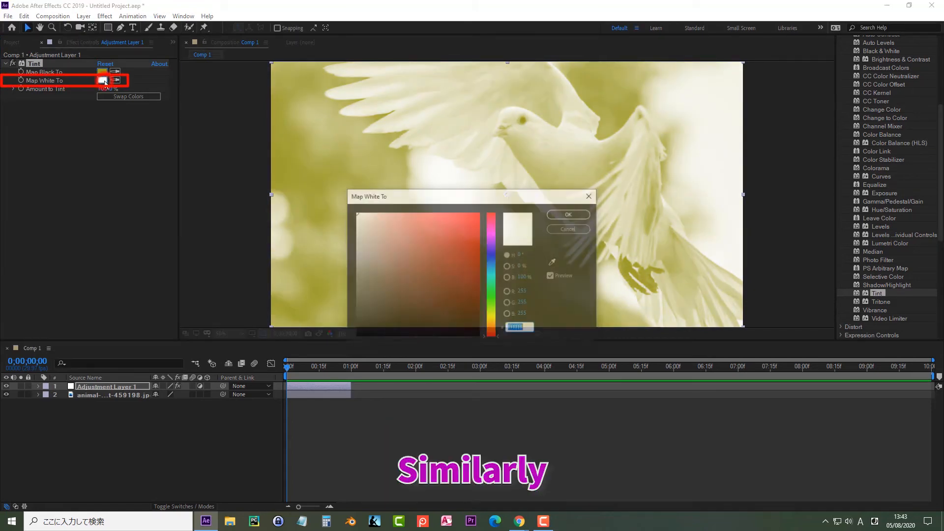
left_click(492, 300)
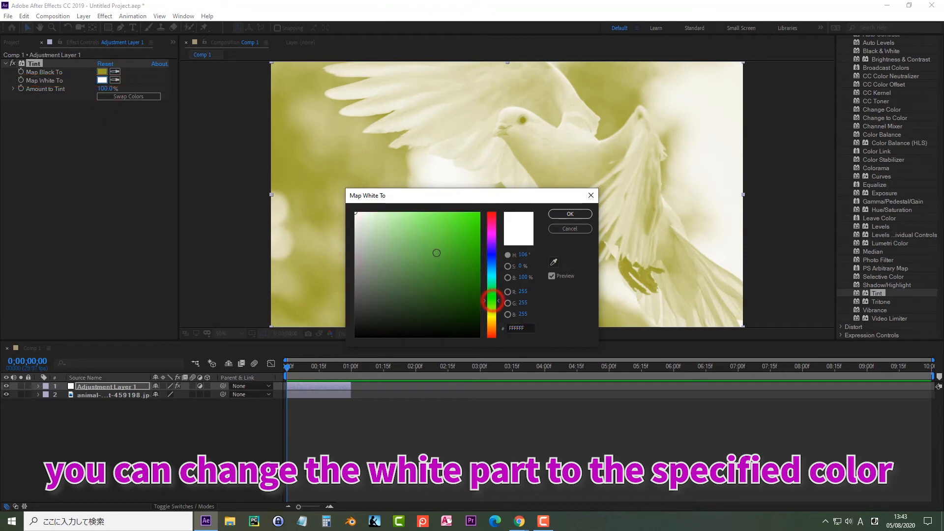
mouse_move(393, 217)
left_mouse_down()
mouse_move(431, 259)
mouse_move(447, 259)
left_mouse_up()
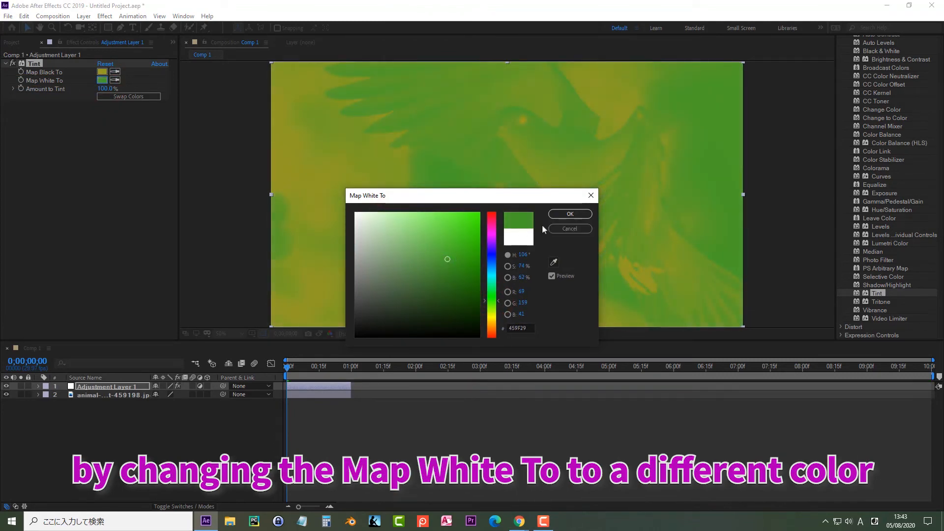
left_click(569, 214)
Step: Try Amount to Tint at 66%, return it to 100%, and swap the two mapped colors back and forth
left_click(145, 101)
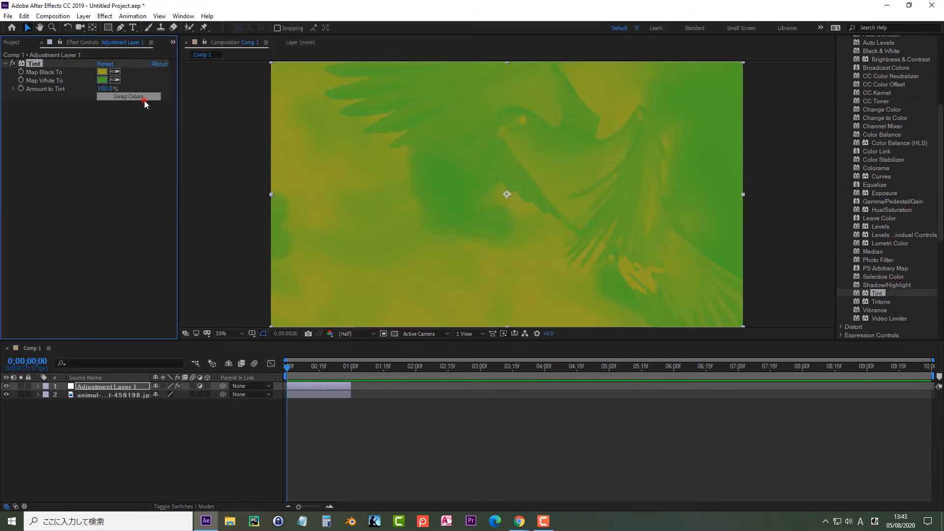
left_click_drag(110, 90, 87, 90)
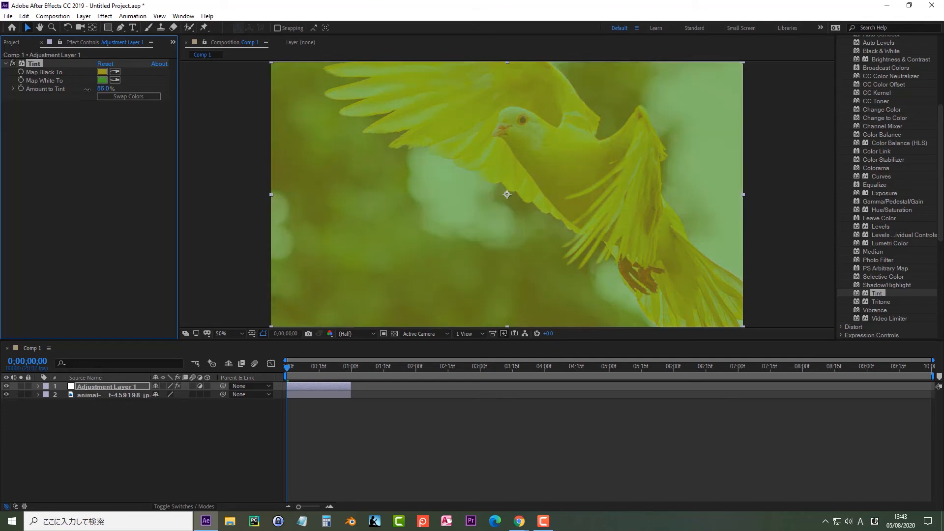
left_click_drag(101, 92, 134, 95)
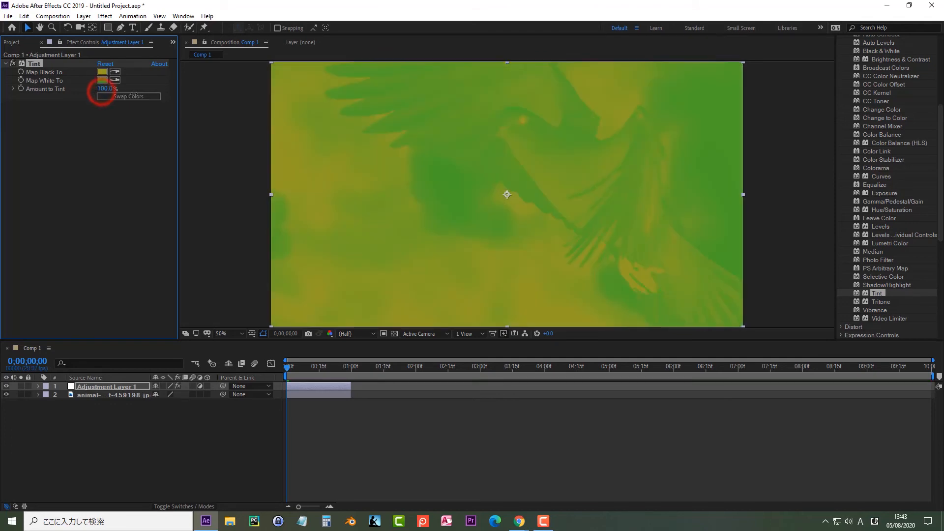
left_click(132, 97)
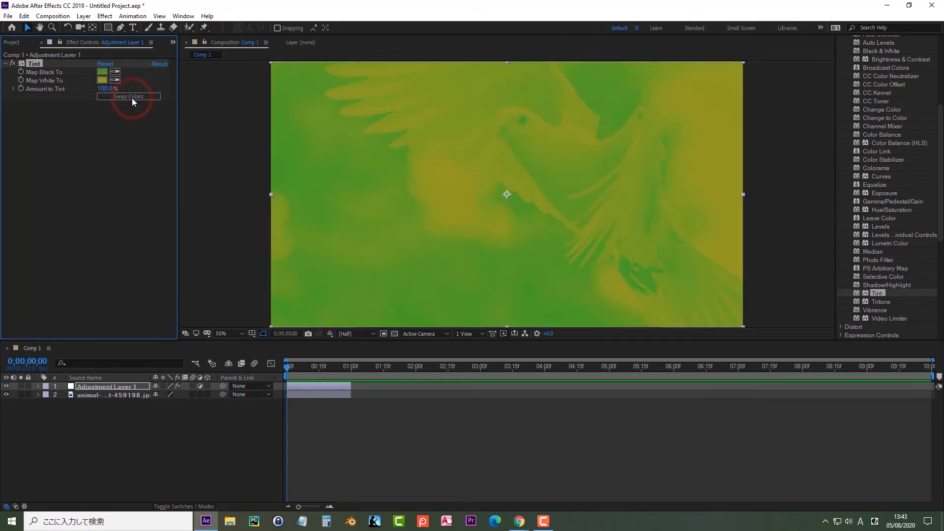
left_click(132, 97)
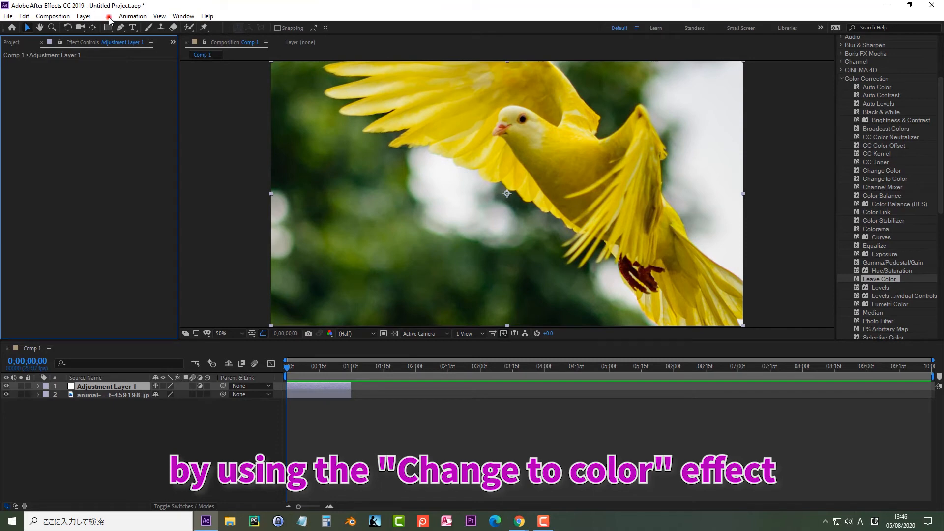
Step: Apply the Leave Color color-correction effect to the adjustment layer
left_click(106, 16)
mouse_move(233, 131)
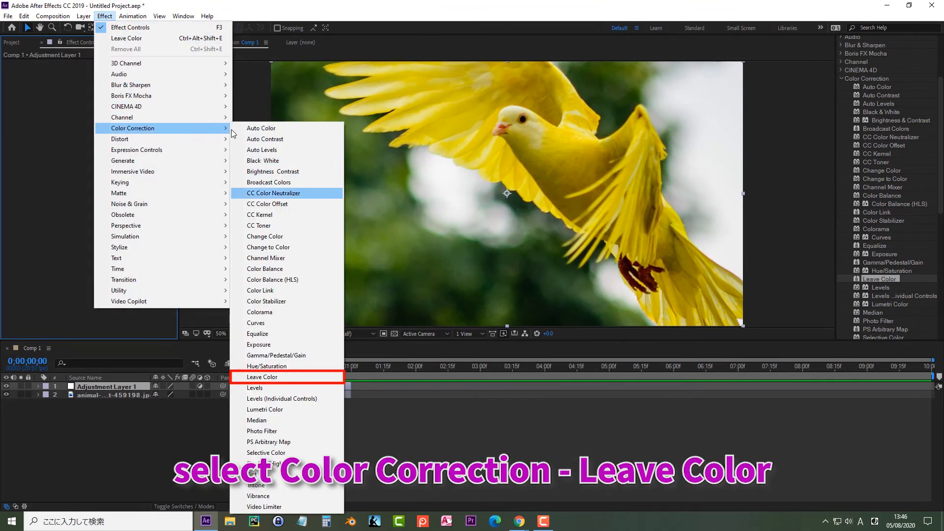
left_click(262, 377)
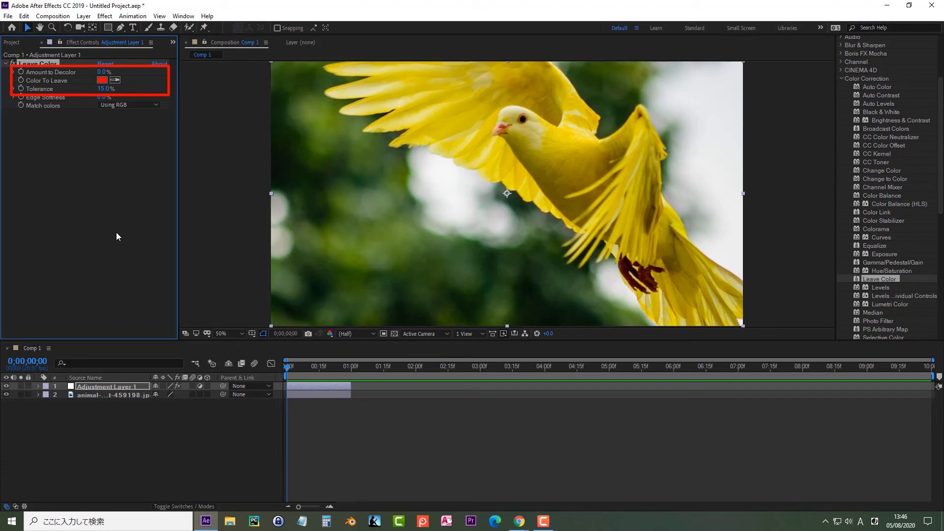
Step: Set the Leave Color effect's Color To Leave to the yellow D7EB29
left_click(101, 79)
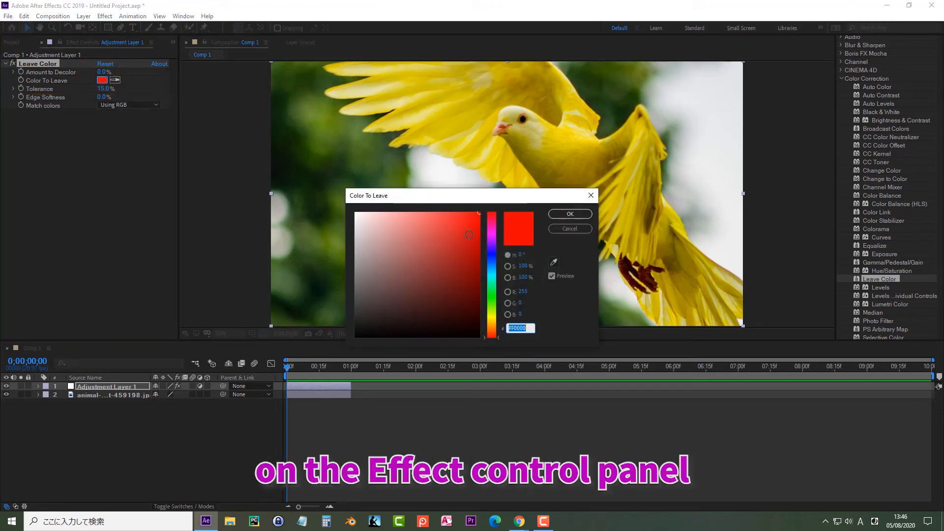
left_click(493, 319)
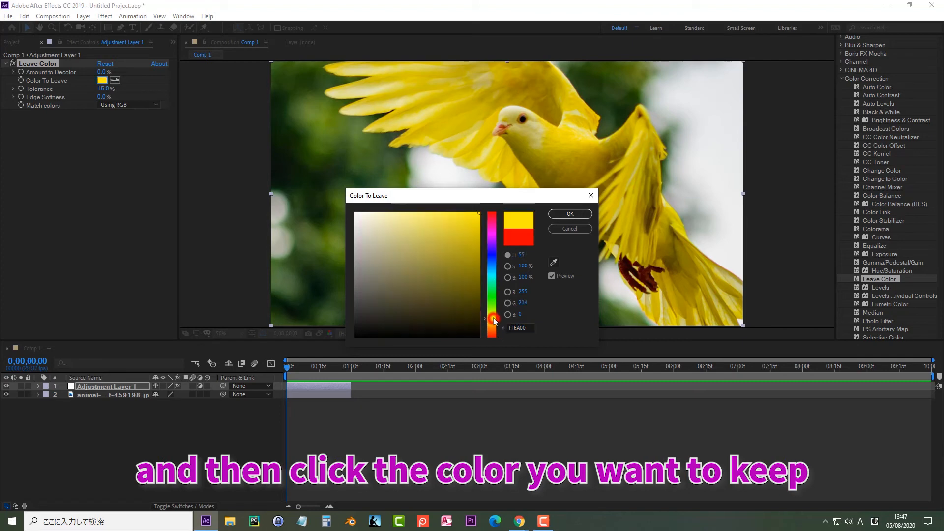
left_click(477, 227)
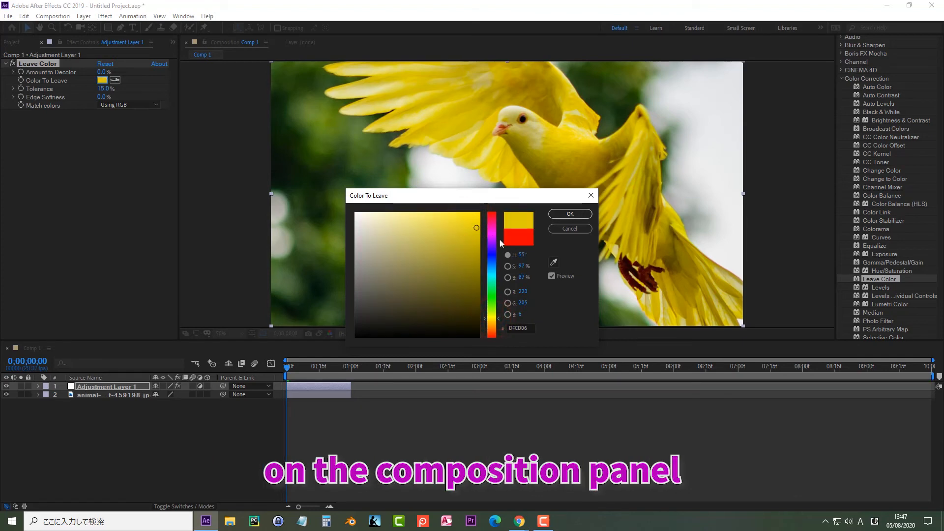
left_click(553, 262)
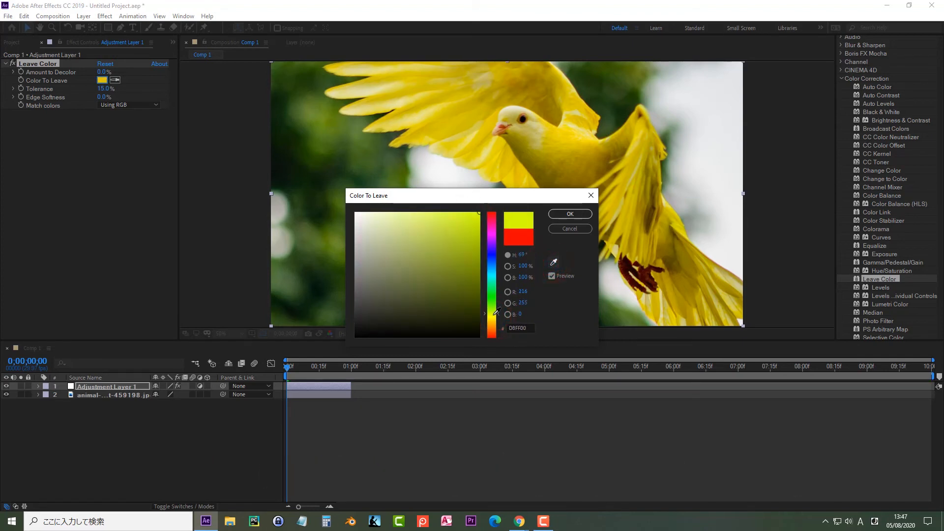
left_click(465, 227)
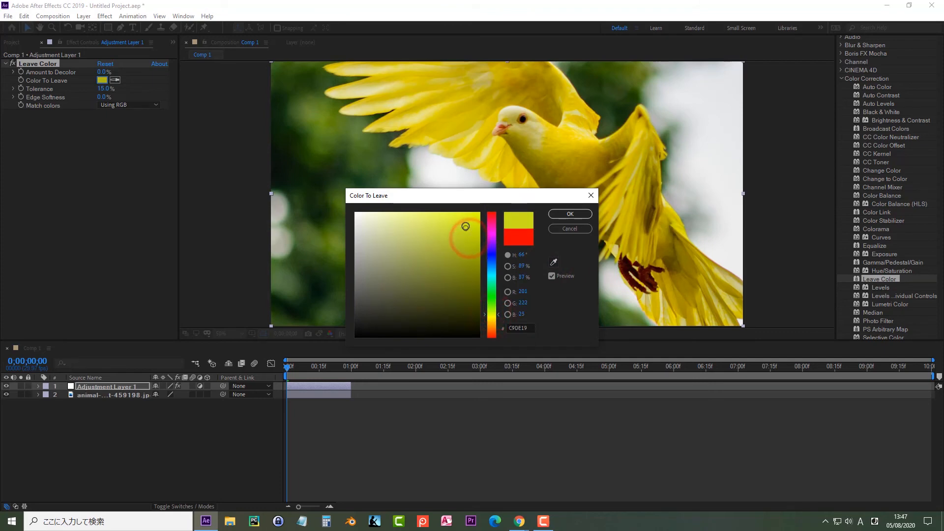
left_click(468, 225)
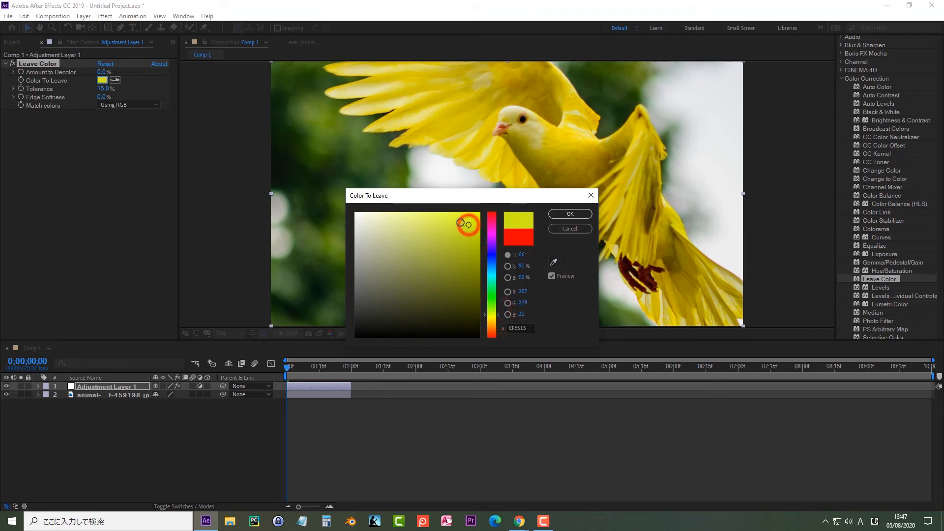
left_click(457, 222)
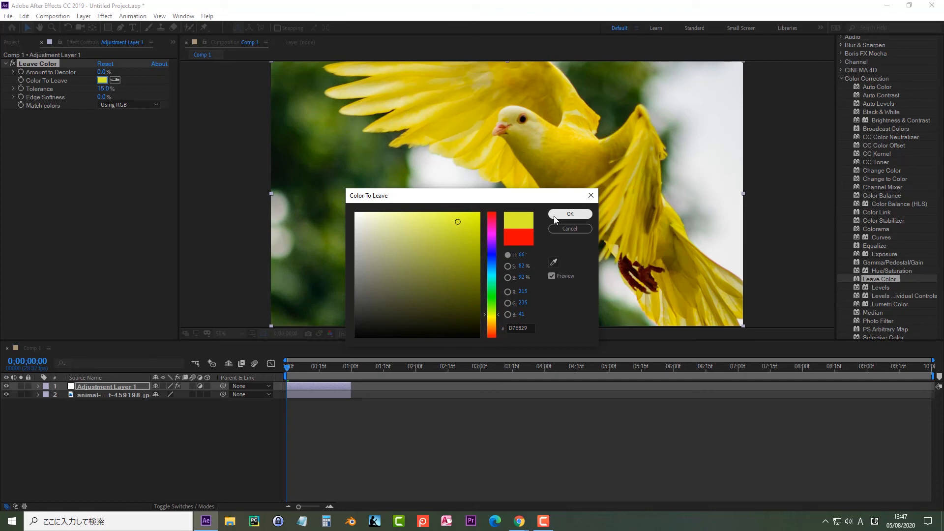
left_click(569, 215)
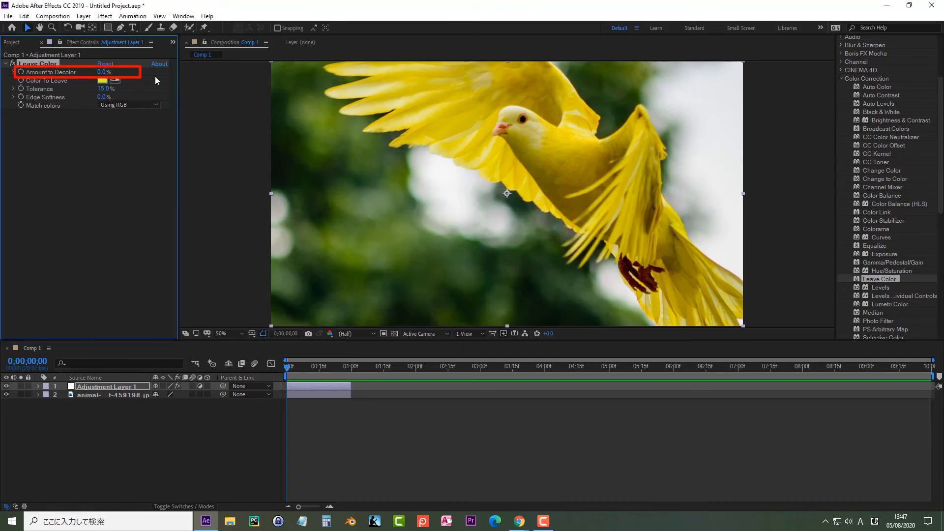
Step: Set the Leave Color effect's Amount to Decolor to 100% and its Tolerance to 10%, trying 18% on the way
left_click_drag(103, 72, 140, 78)
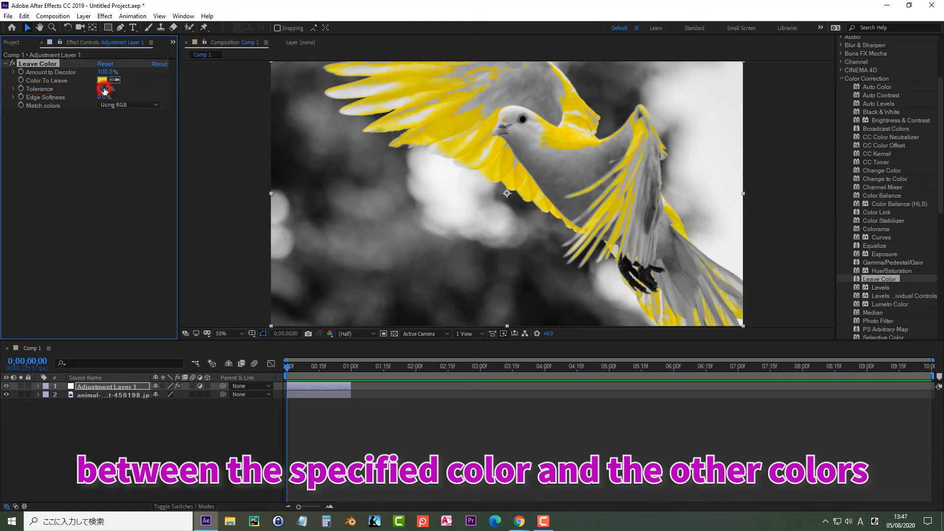
left_click_drag(105, 90, 90, 93)
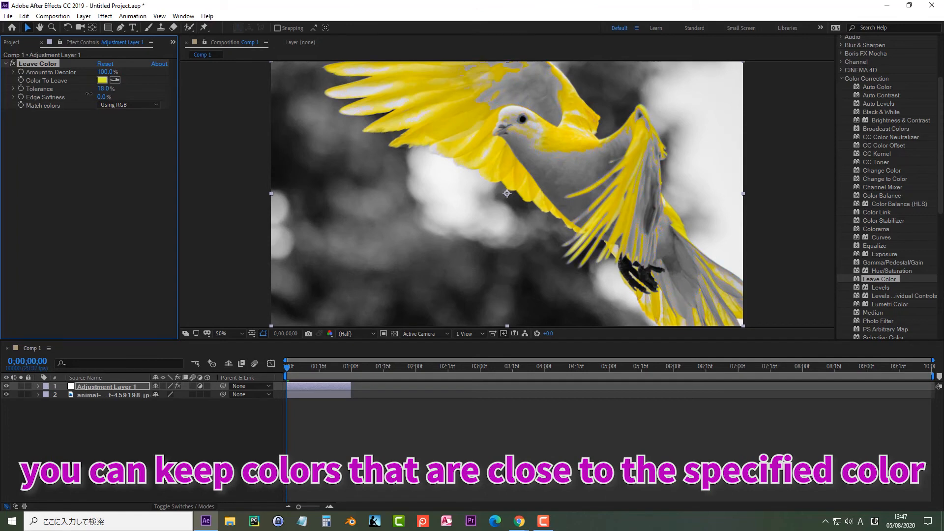
left_click_drag(86, 93, 85, 93)
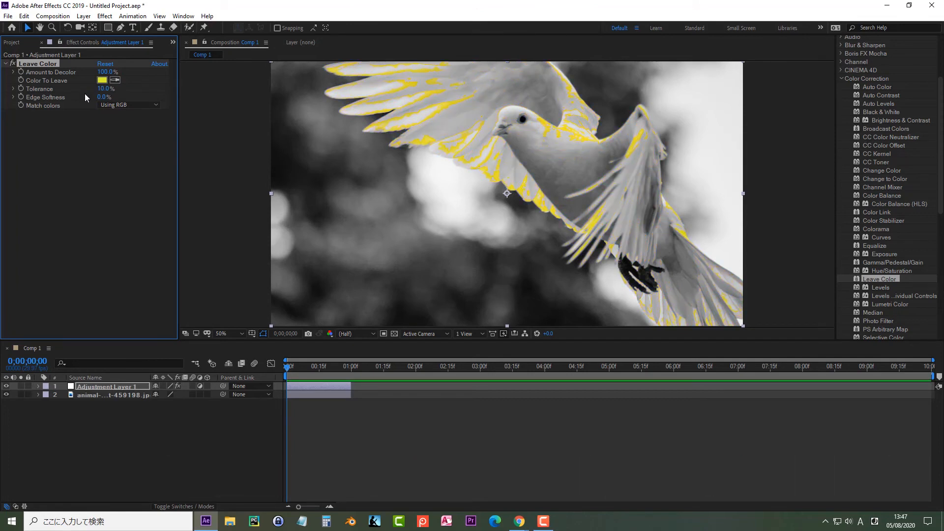
mouse_move(95, 98)
left_mouse_down()
mouse_move(113, 97)
mouse_move(104, 97)
left_mouse_up()
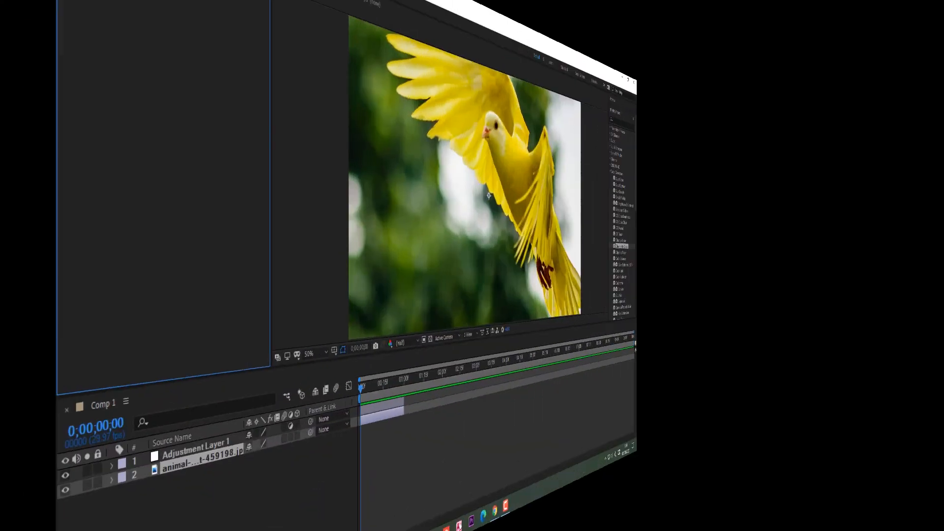
Step: Apply the Change to Color color-correction effect to the bird image layer and sample its From color from the dark background
left_click(205, 58)
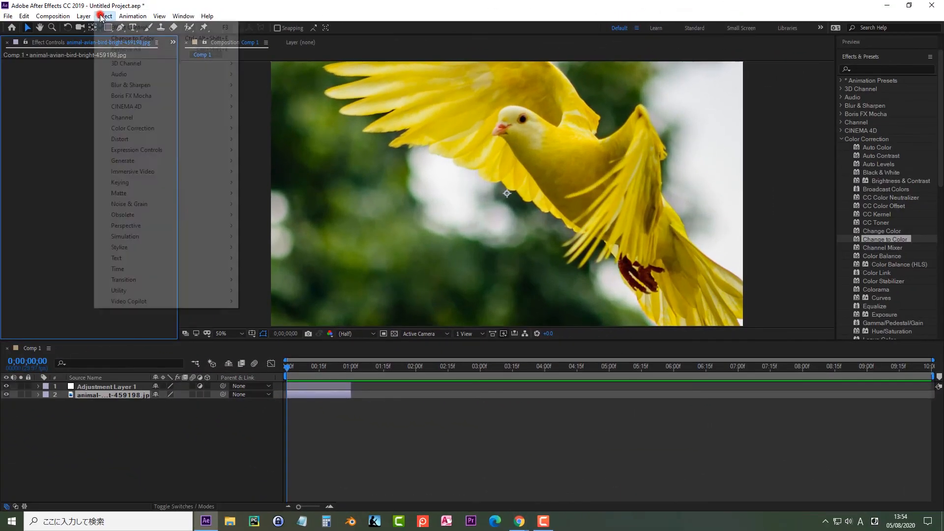
mouse_move(162, 128)
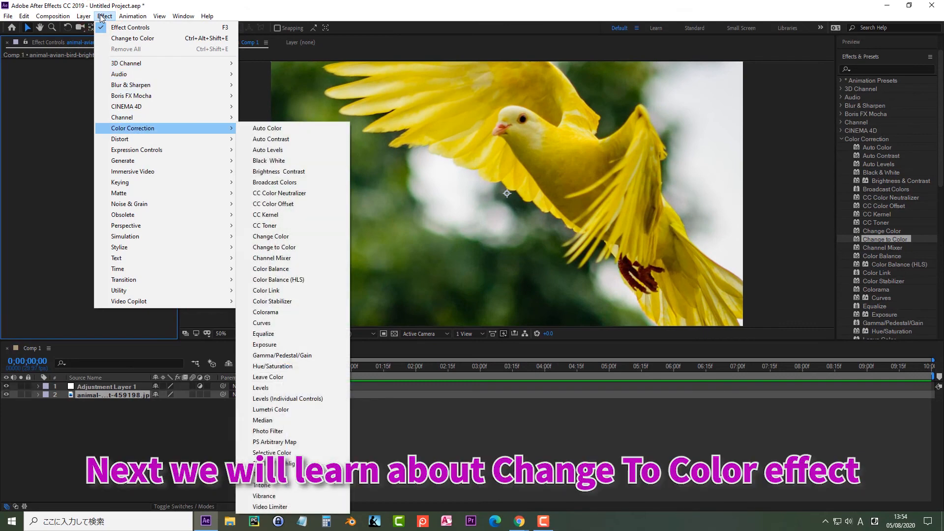
left_click(292, 248)
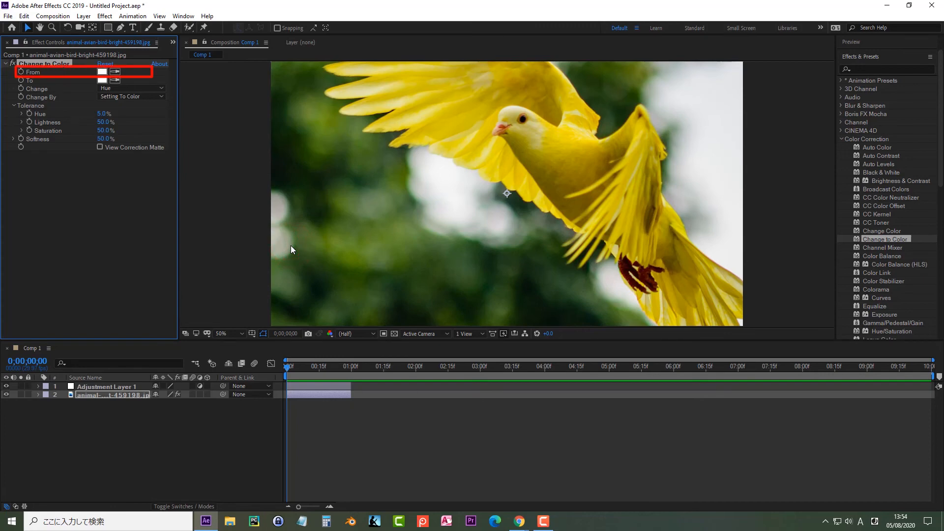
left_click(116, 73)
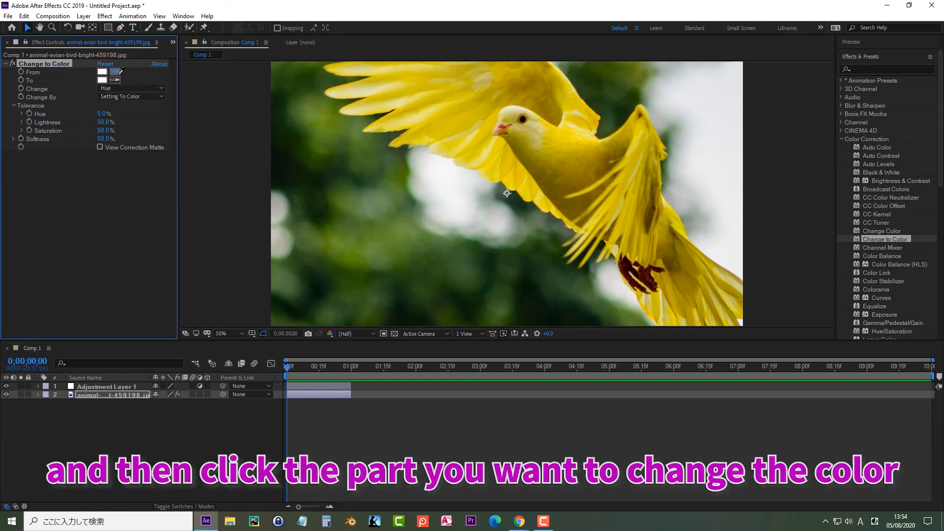
left_click(280, 169)
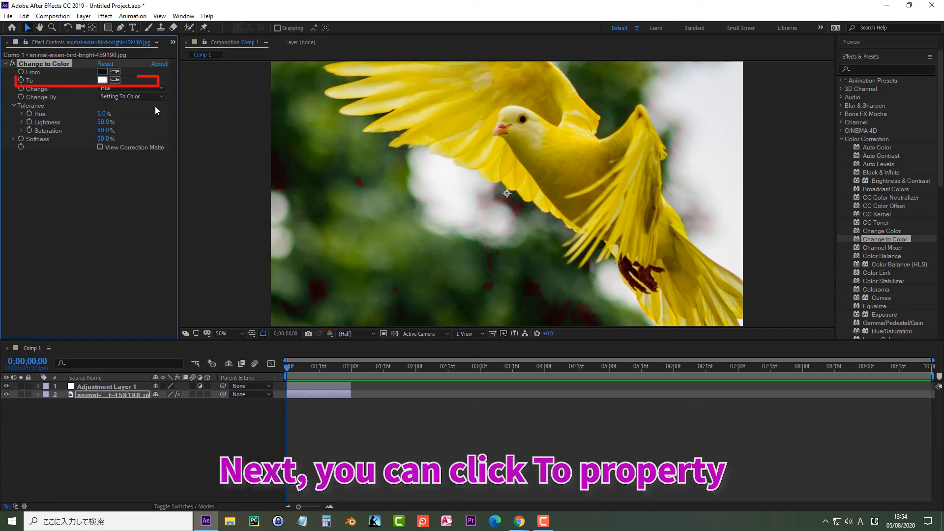
Step: Set the Change to Color effect's To color to the dark blue 094B61 and sample its From color from the bird's yellow body
left_click(103, 80)
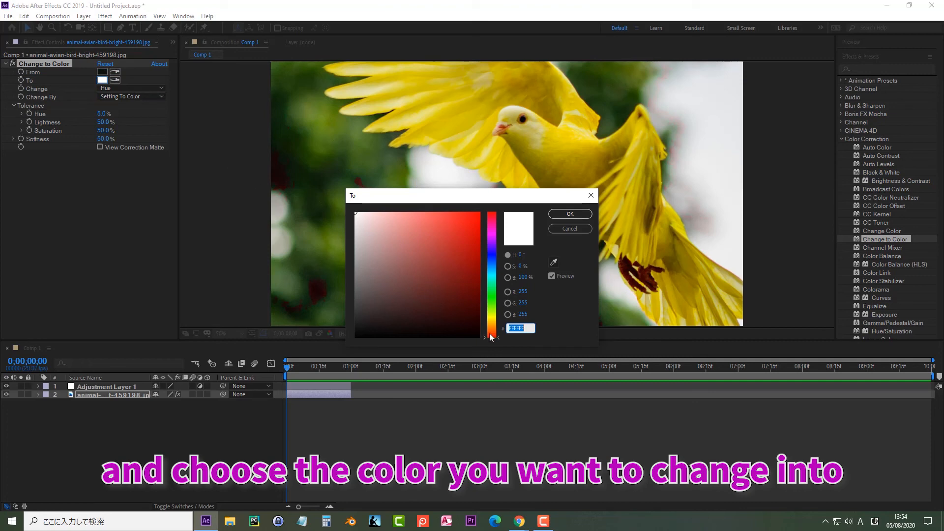
left_click_drag(495, 339, 497, 269)
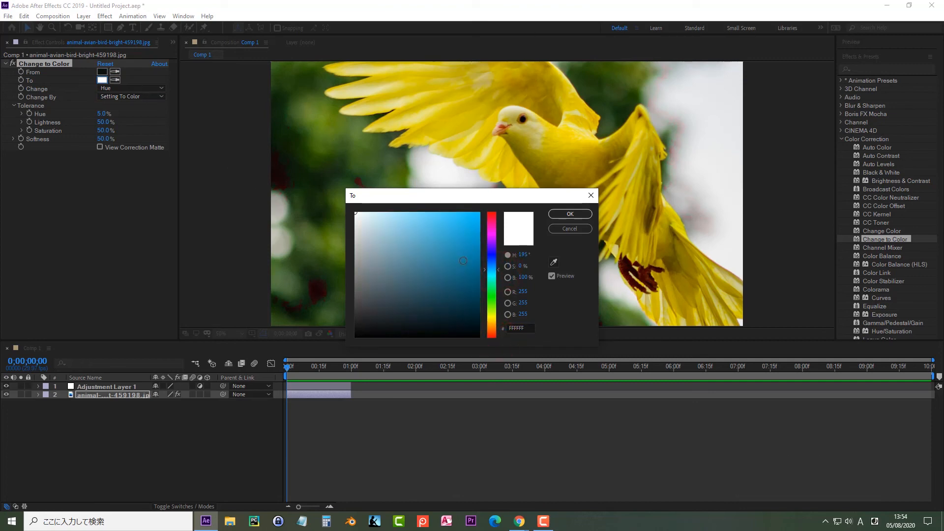
left_click_drag(457, 305, 460, 295)
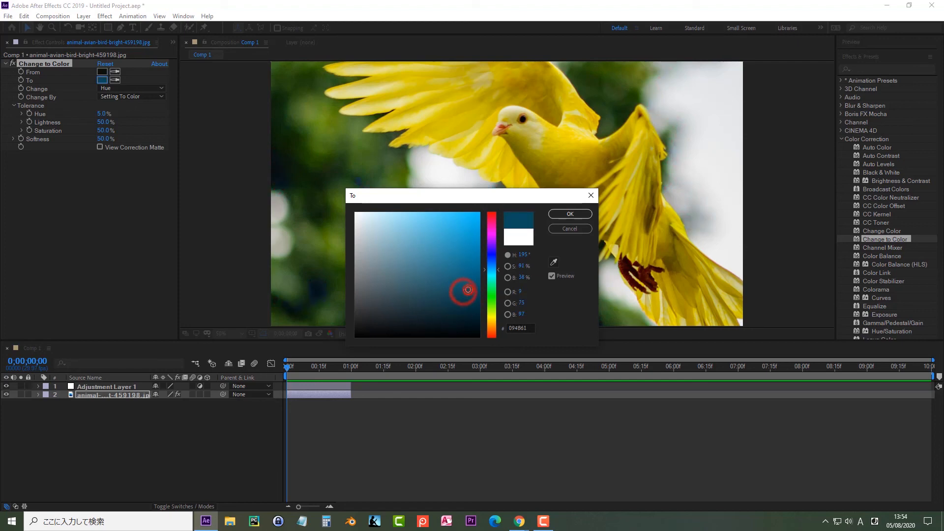
left_click(571, 214)
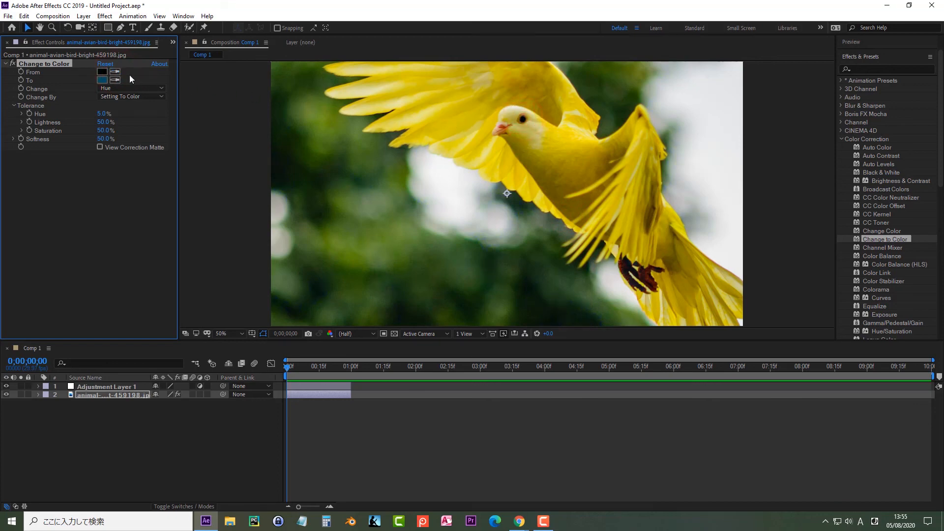
left_click(560, 162)
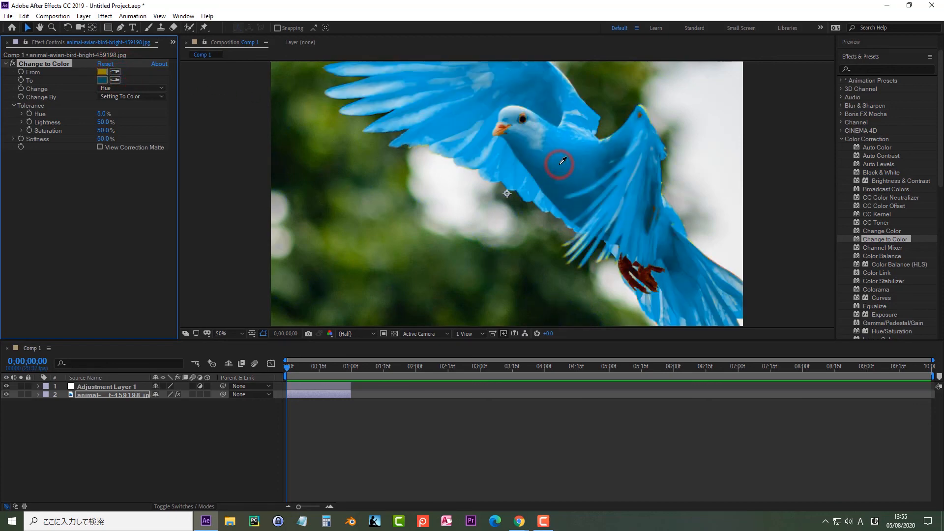
Step: Set the Change to Color effect's To color to the dark yellow 5A5108, trying brighter yellows on the way
left_click(102, 81)
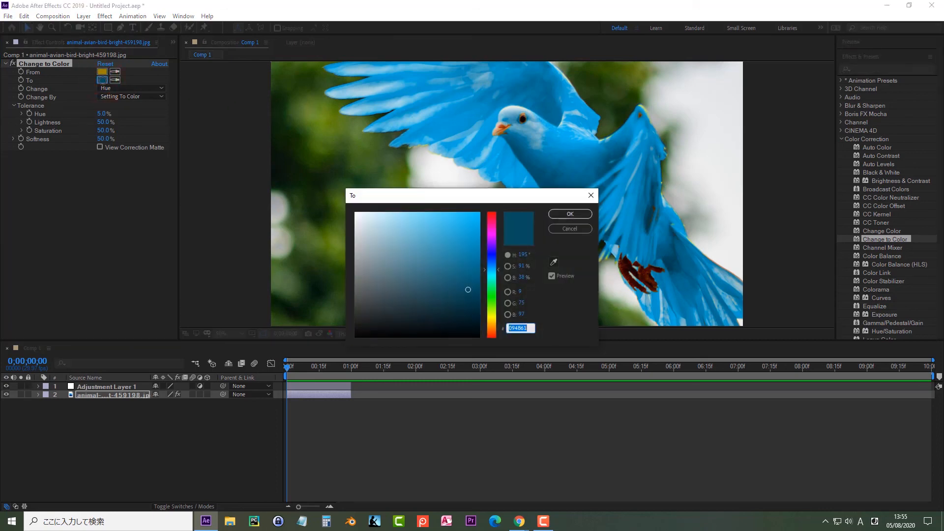
left_click(497, 317)
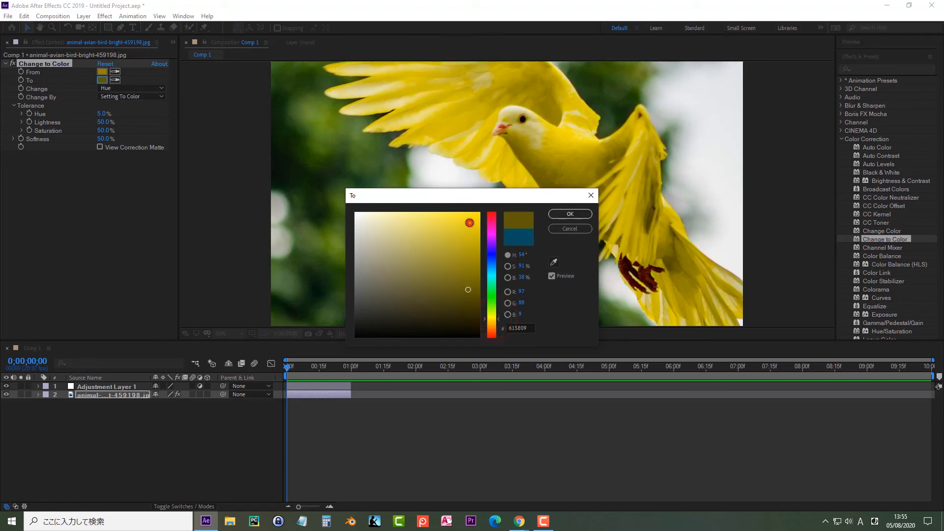
left_click(470, 223)
left_click(464, 245)
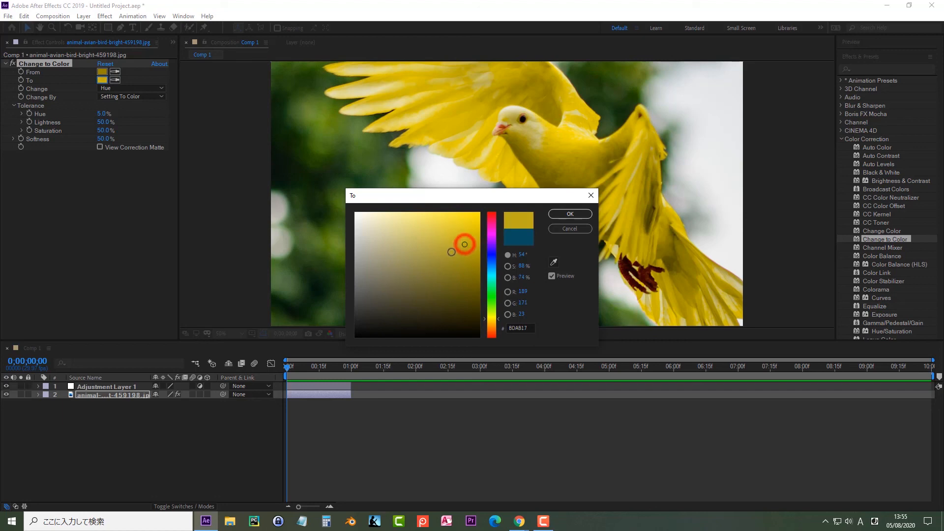
left_click(450, 252)
left_click(435, 266)
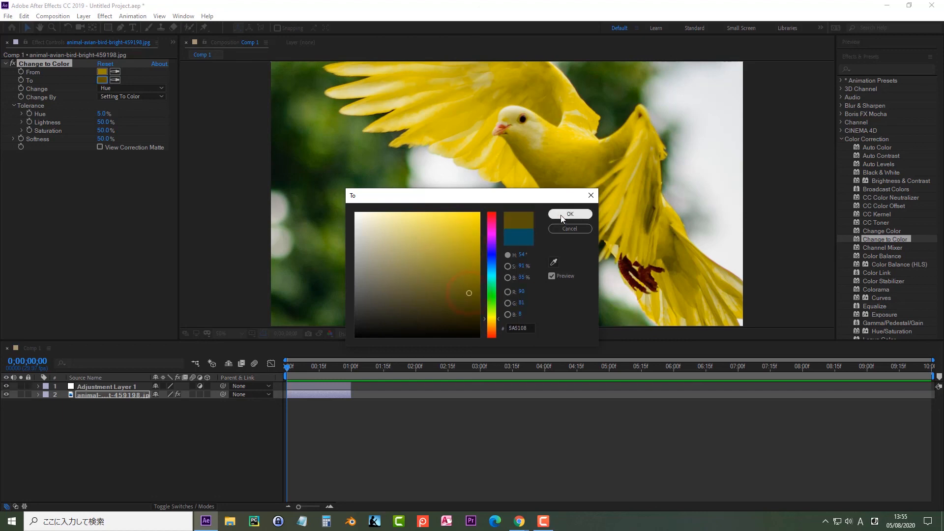
left_click(569, 214)
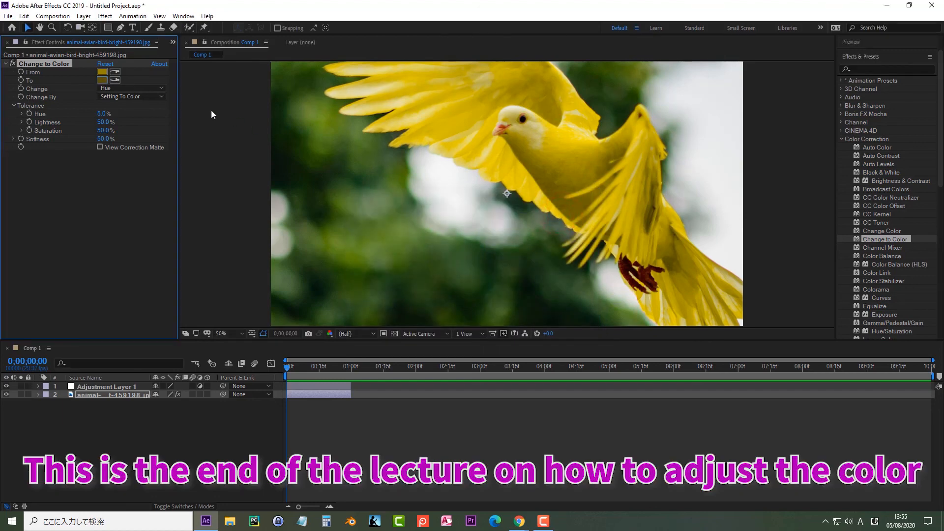